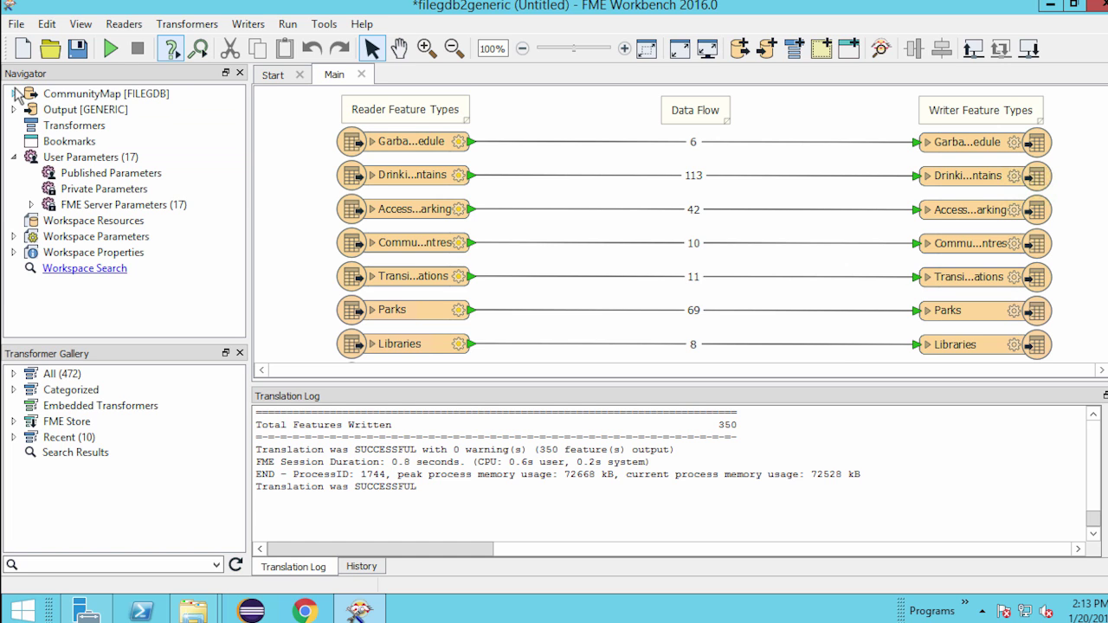
Step: Look over the Output writer's available output formats, then cancel without changing it
left_click(14, 93)
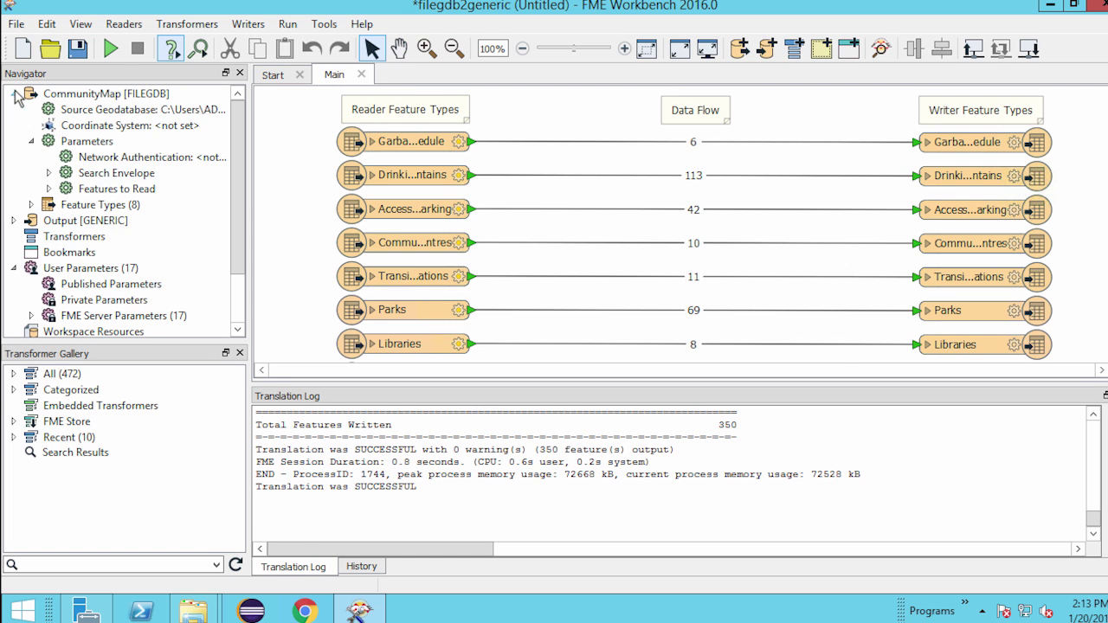
left_click(14, 221)
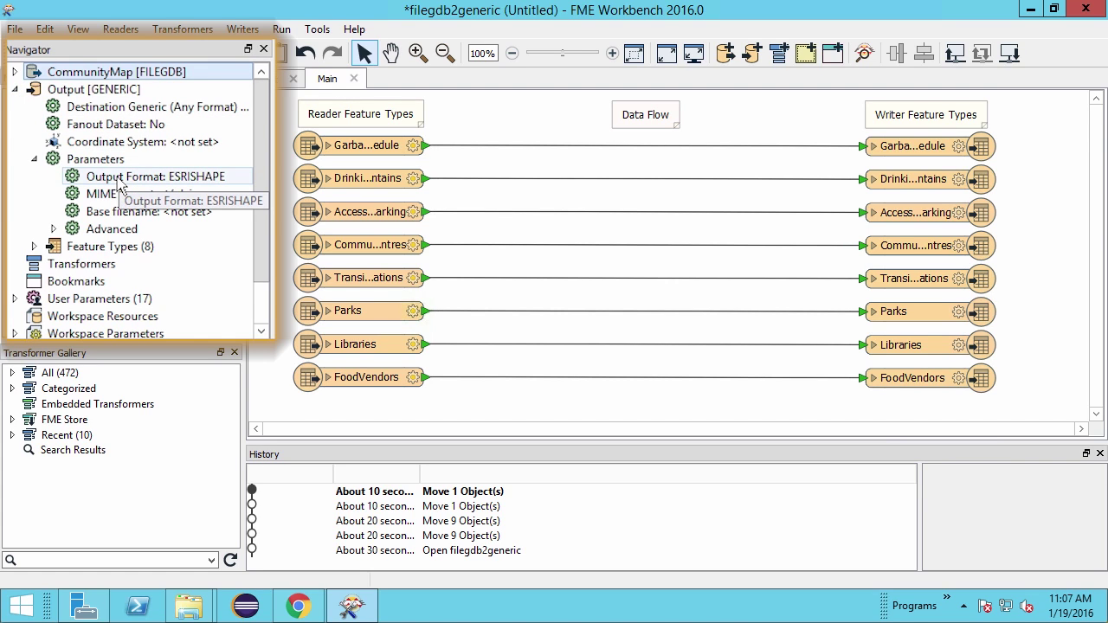
double_click(119, 180)
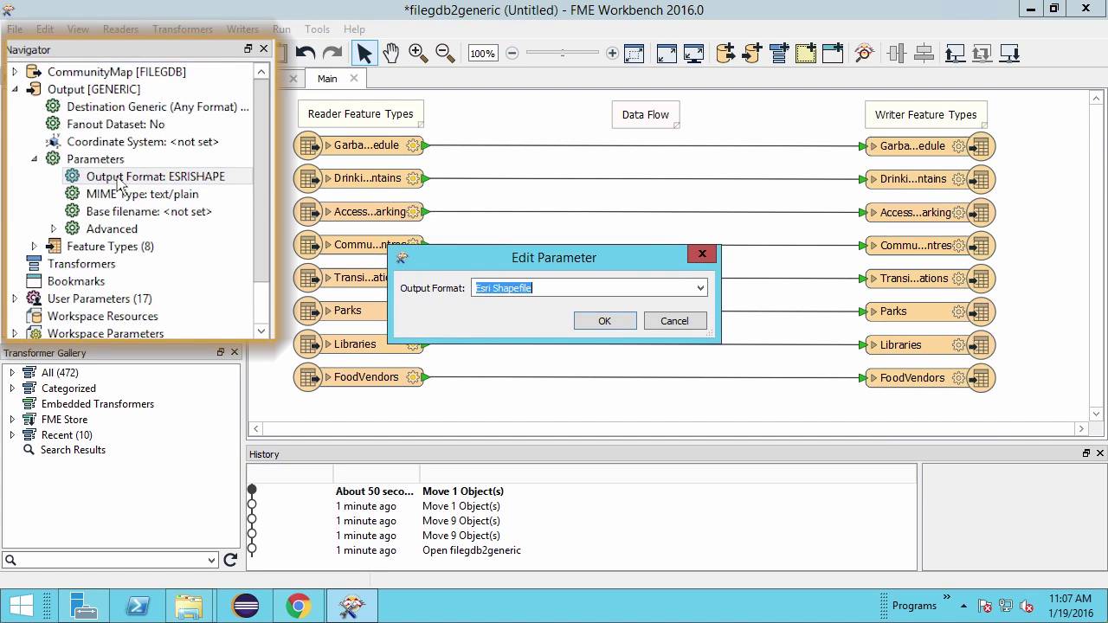
left_click(701, 288)
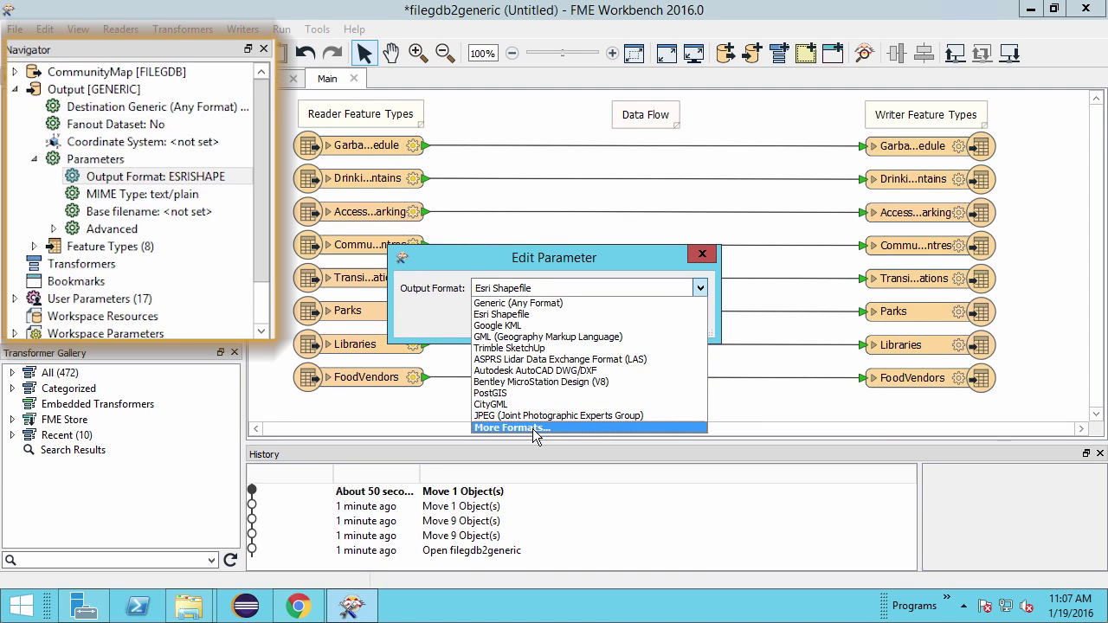
left_click(703, 253)
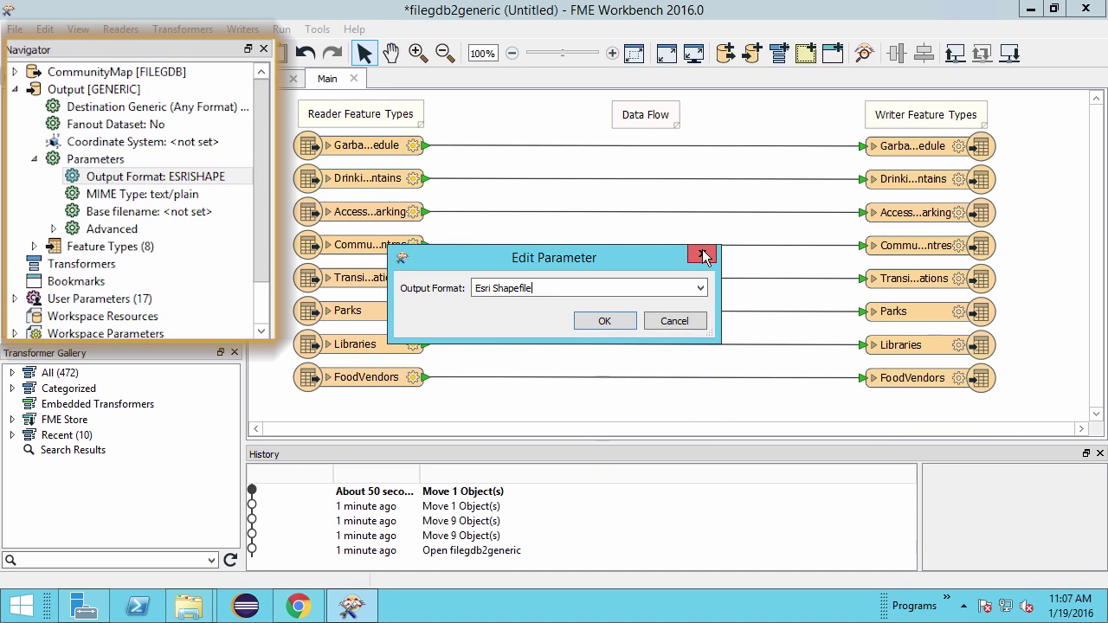
left_click(655, 320)
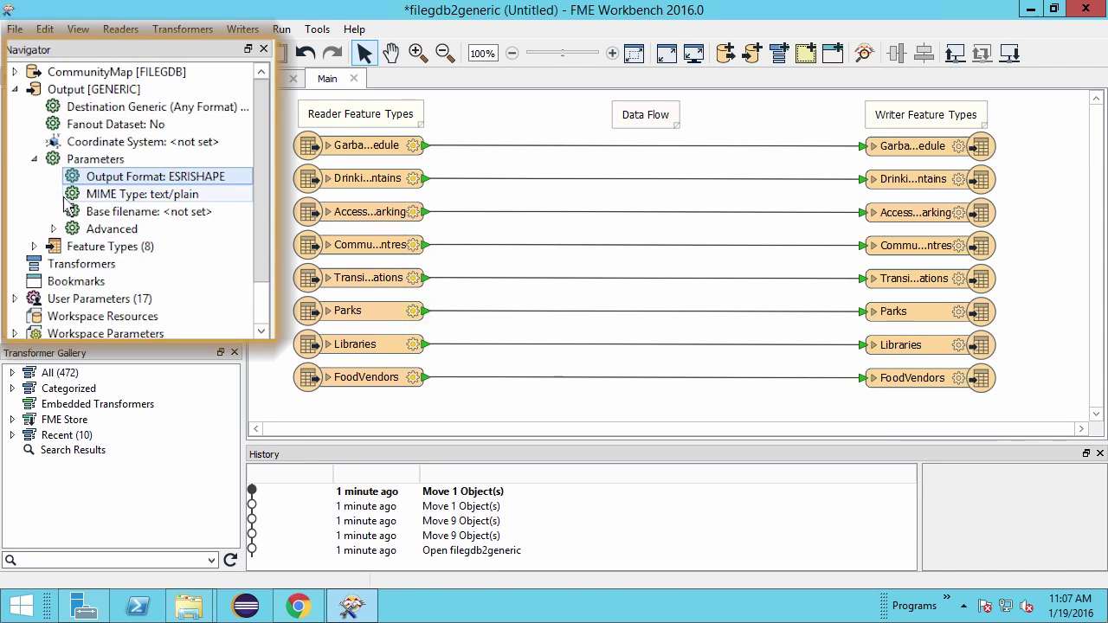
Step: Add a Choice with Alias published parameter named OutputFormat, prompted 'Enter Output Format'
left_click(14, 89)
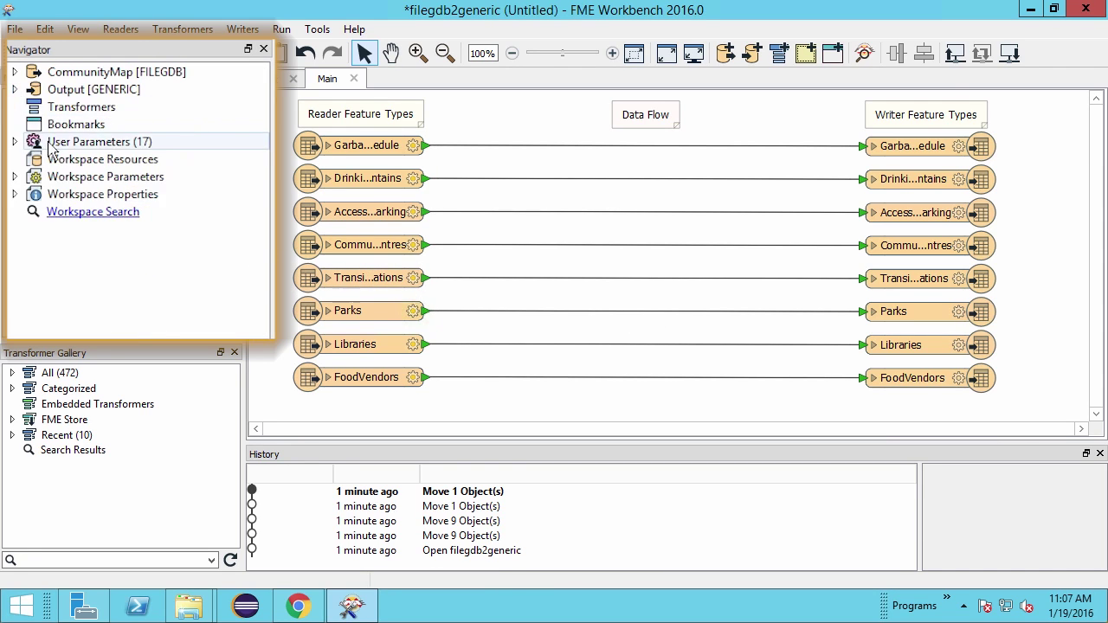
left_click(15, 141)
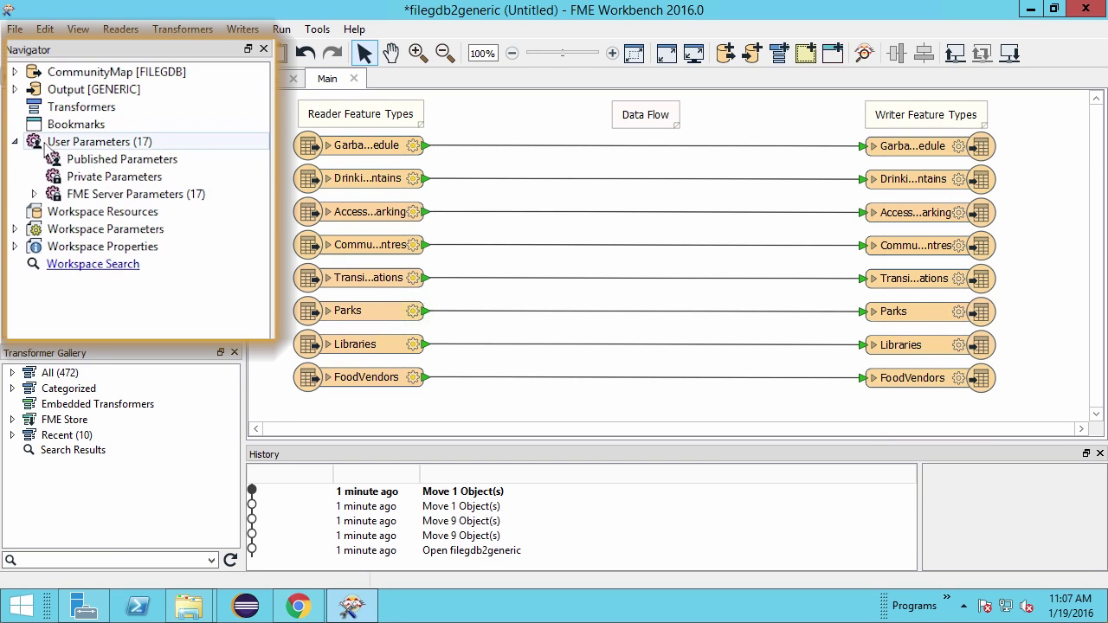
right_click(90, 164)
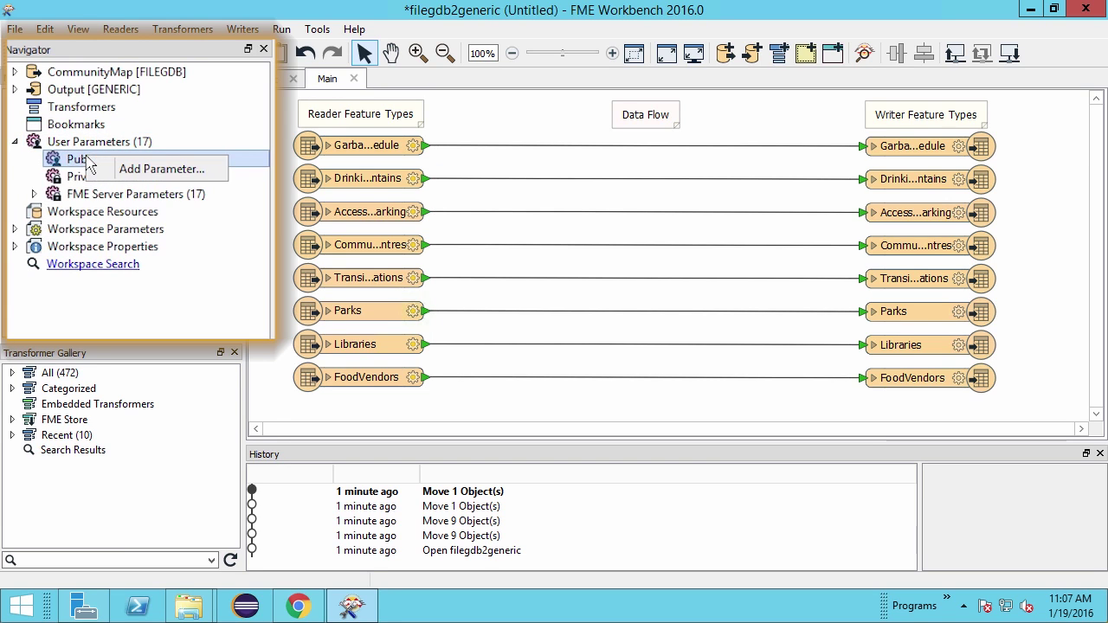
left_click(154, 168)
left_click(698, 245)
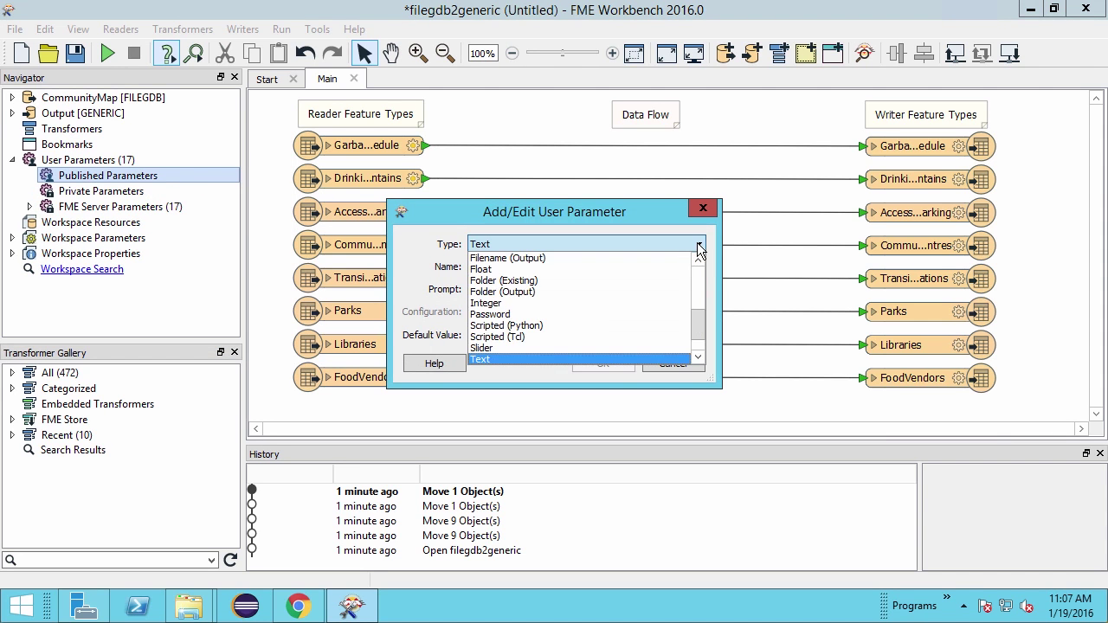
scroll(698, 299, "up", 5)
left_click(614, 324)
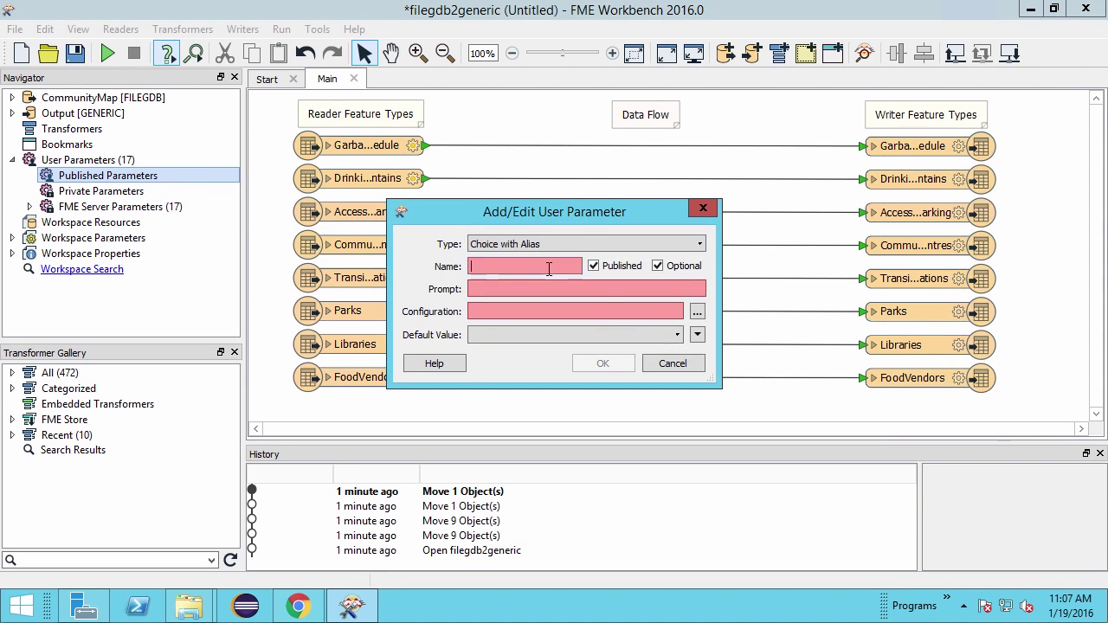
type("Output")
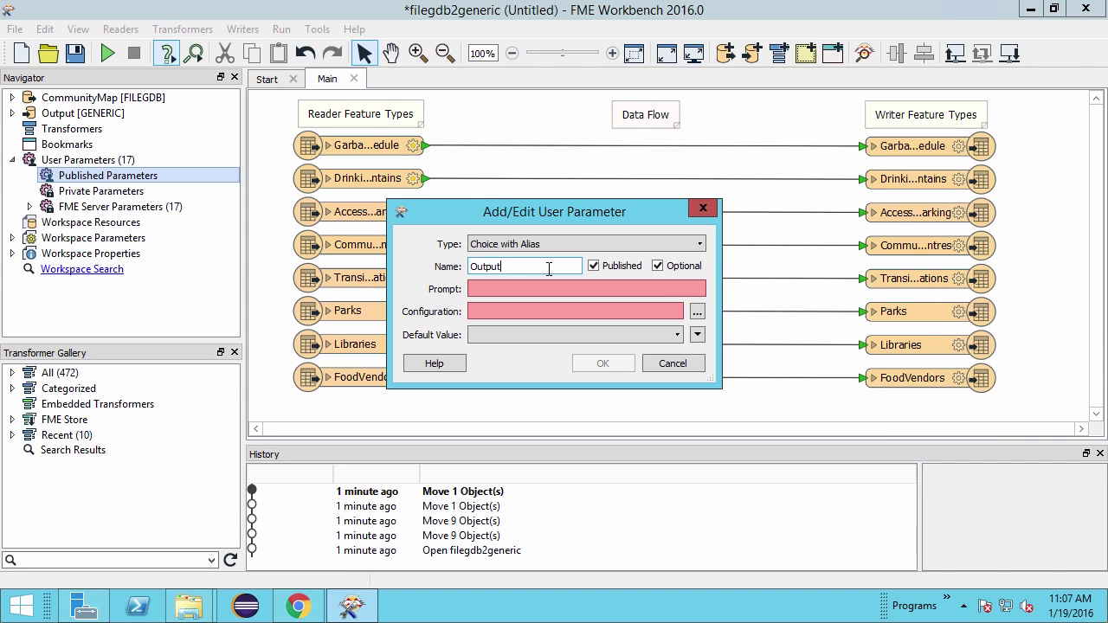
type("Format")
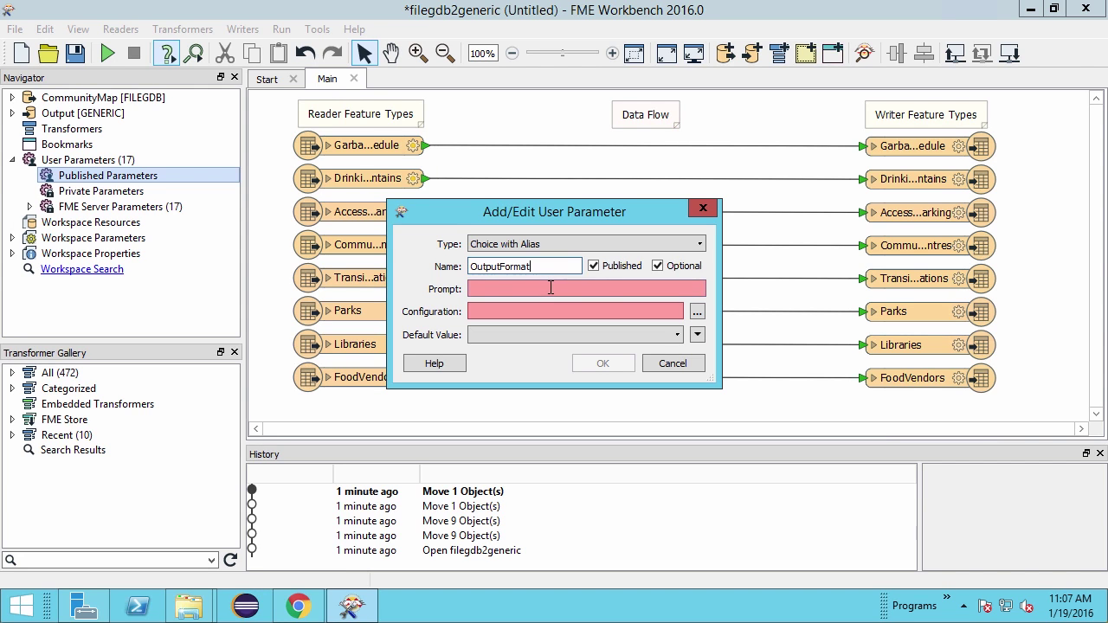
left_click(550, 289)
type("Enter Outp")
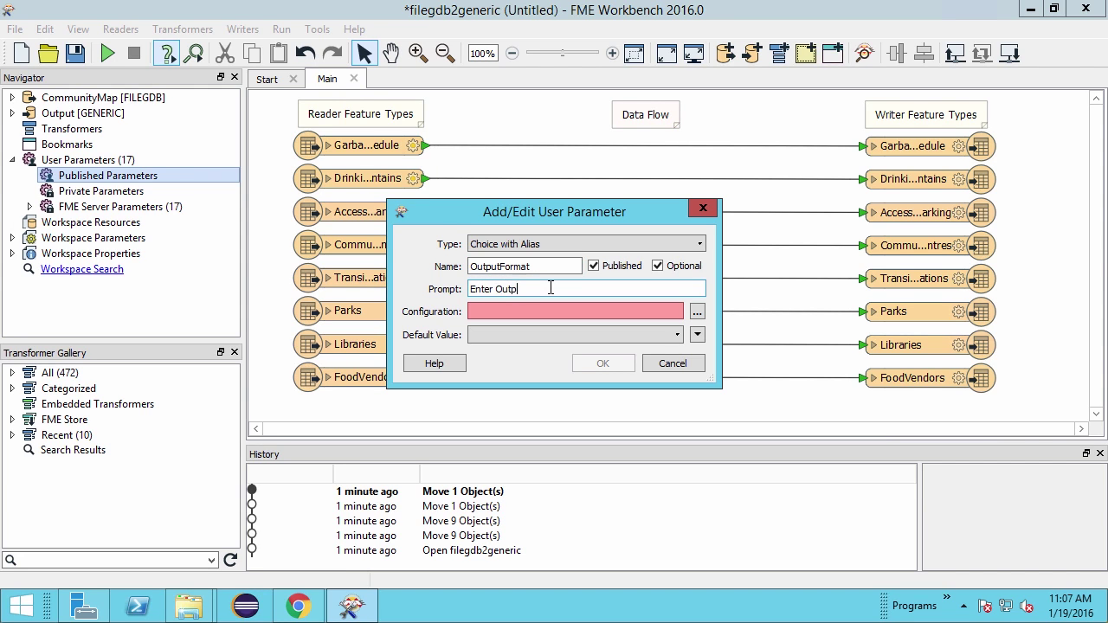
type("ut Format")
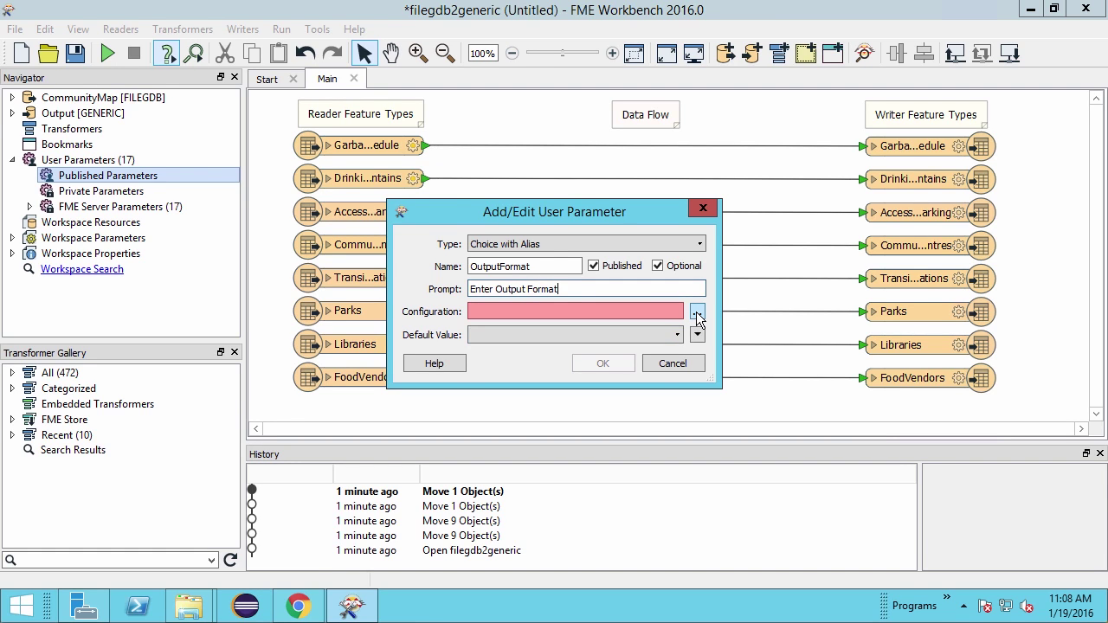
left_click(696, 311)
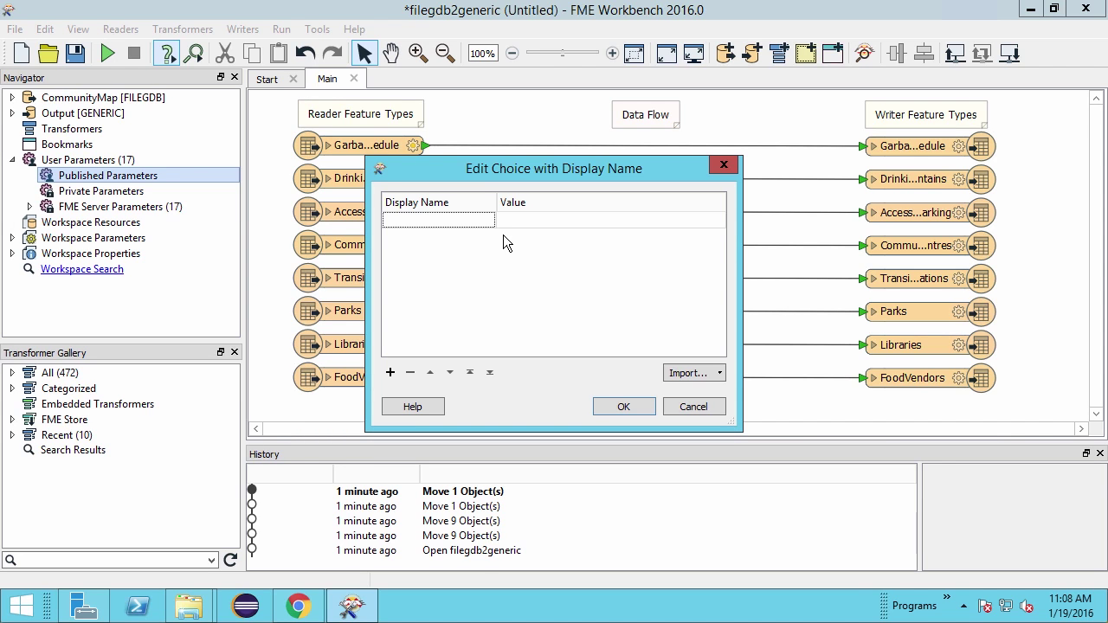
Step: Import Esri Shapefile and MapInfo TAB as writer-format choices
left_click(718, 373)
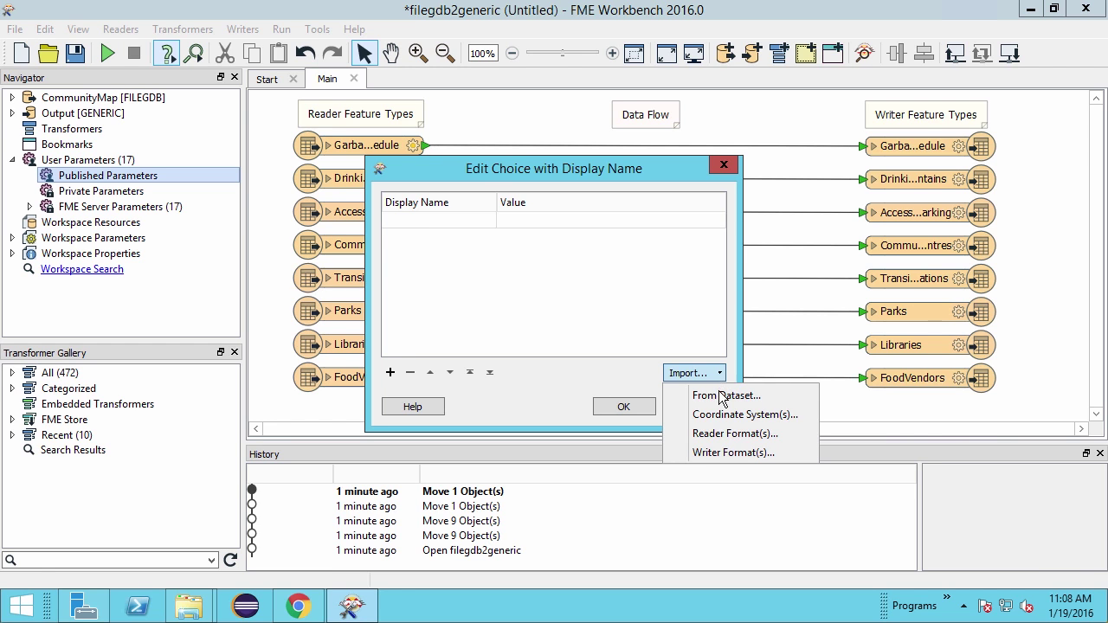
left_click(712, 452)
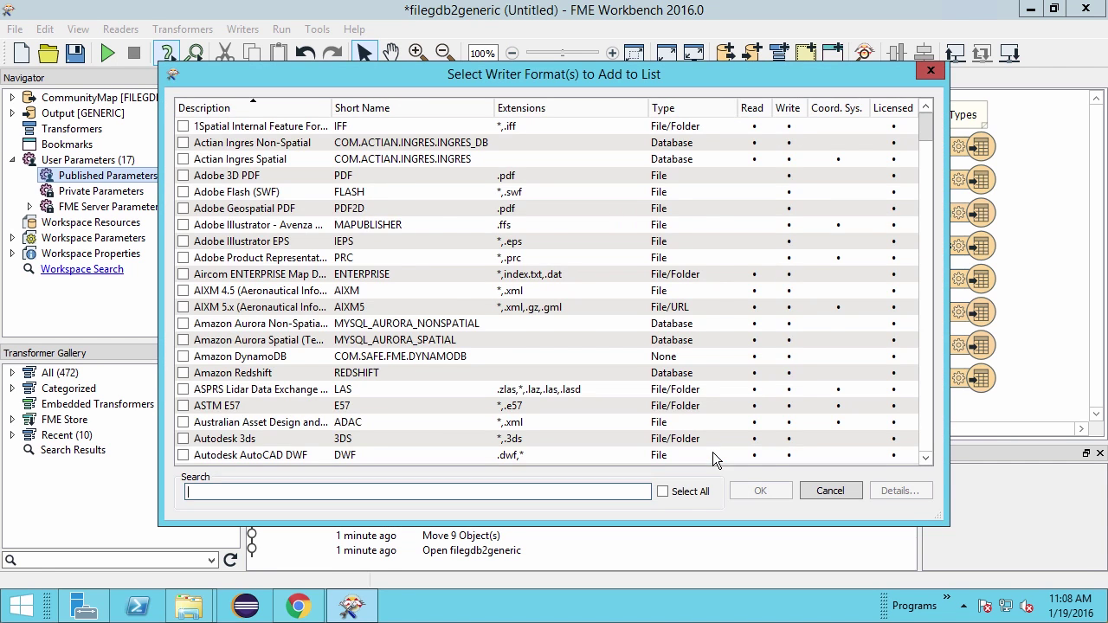
left_click(589, 492)
type("esri sh")
left_click(183, 126)
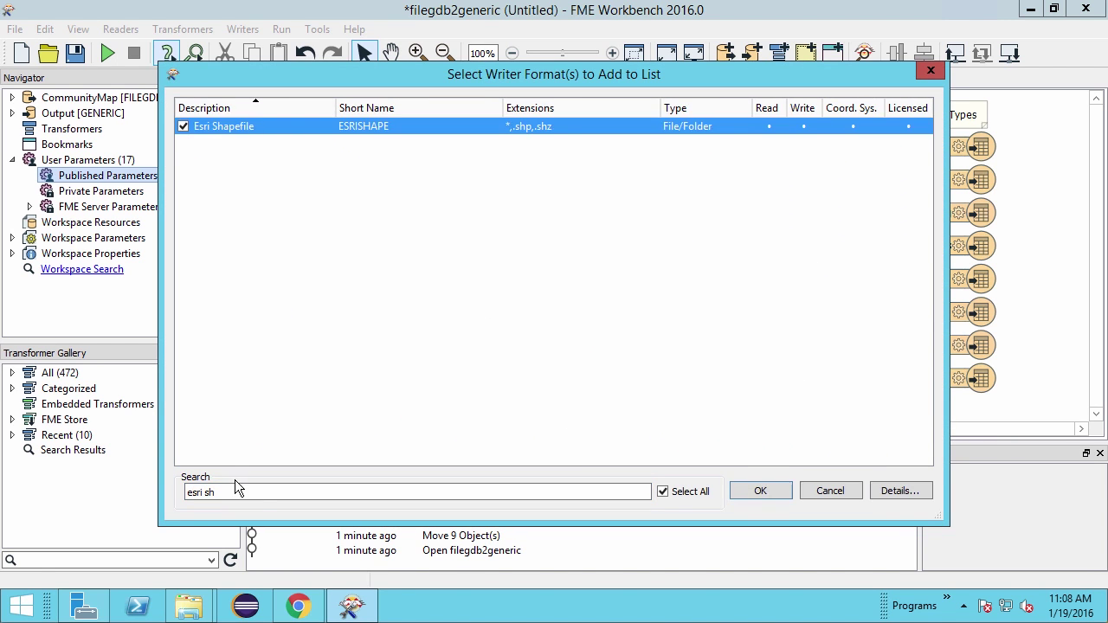
left_click_drag(234, 492, 139, 488)
key("BackSpace")
type("mapinfo")
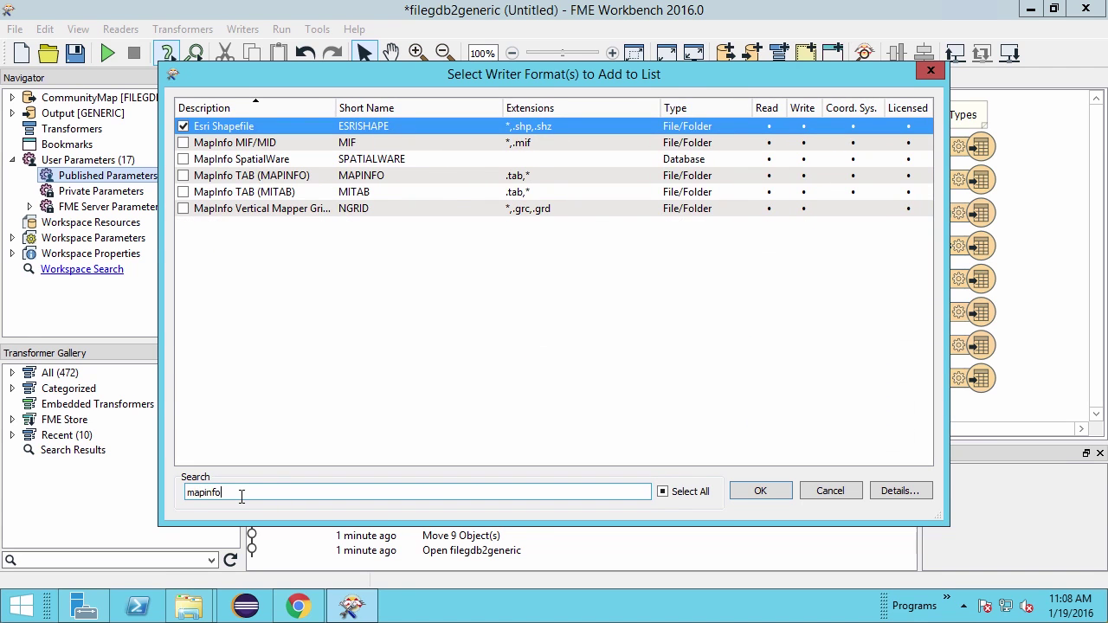
left_click(183, 175)
Step: Add GML and MicroStation DGNV8 to the choices and confirm all four formats
left_click_drag(223, 492, 138, 486)
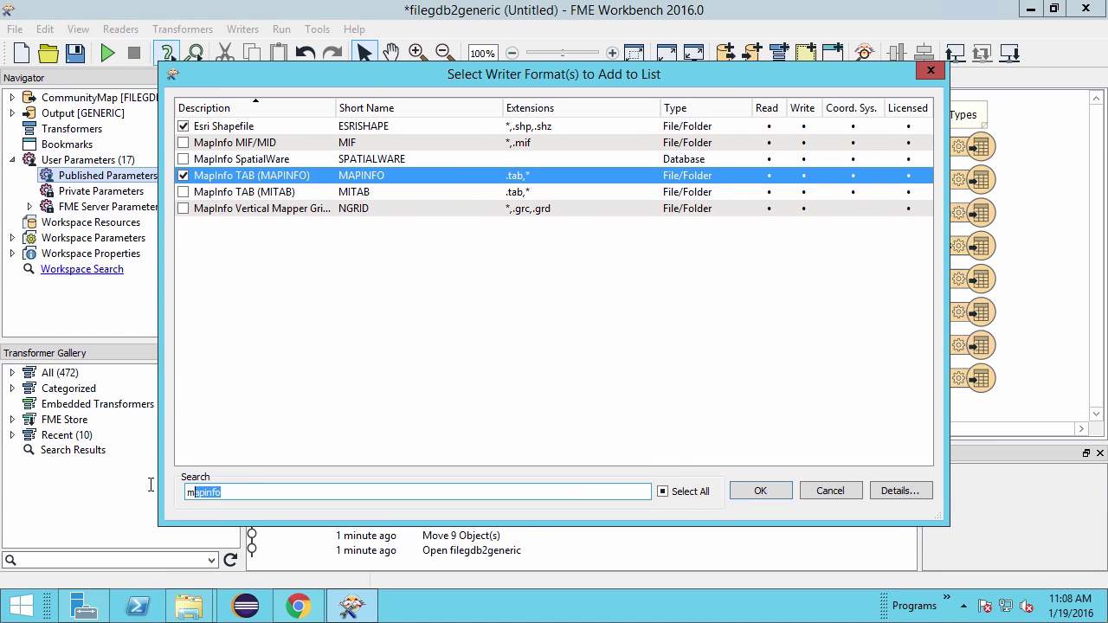
key("BackSpace")
type("gml")
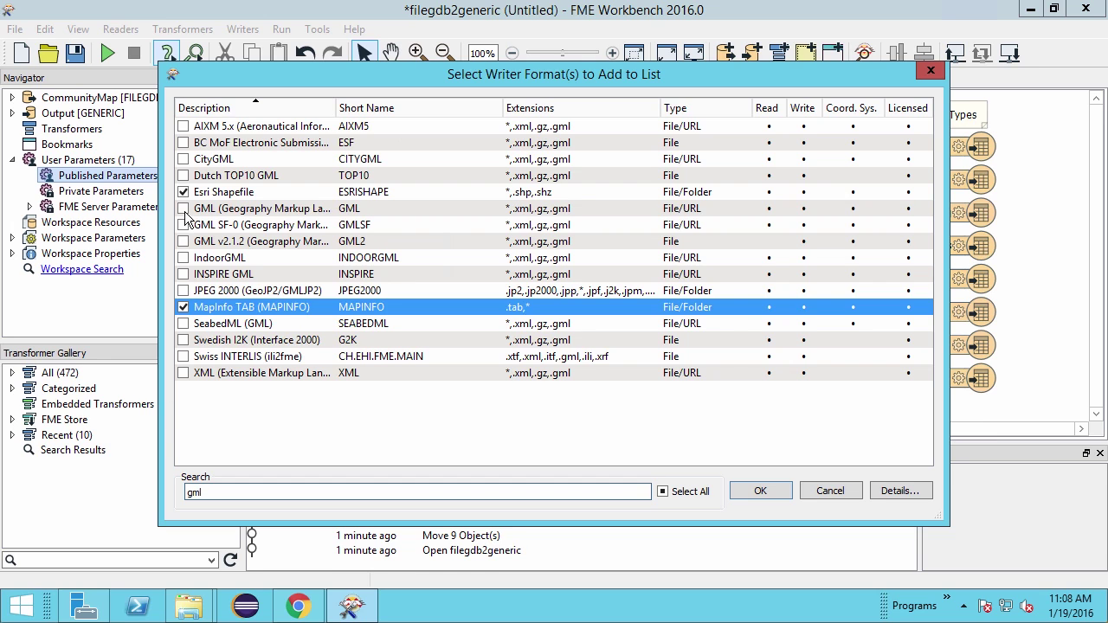
left_click(183, 208)
left_click_drag(230, 490, 185, 492)
key("BackSpace")
type("microstation")
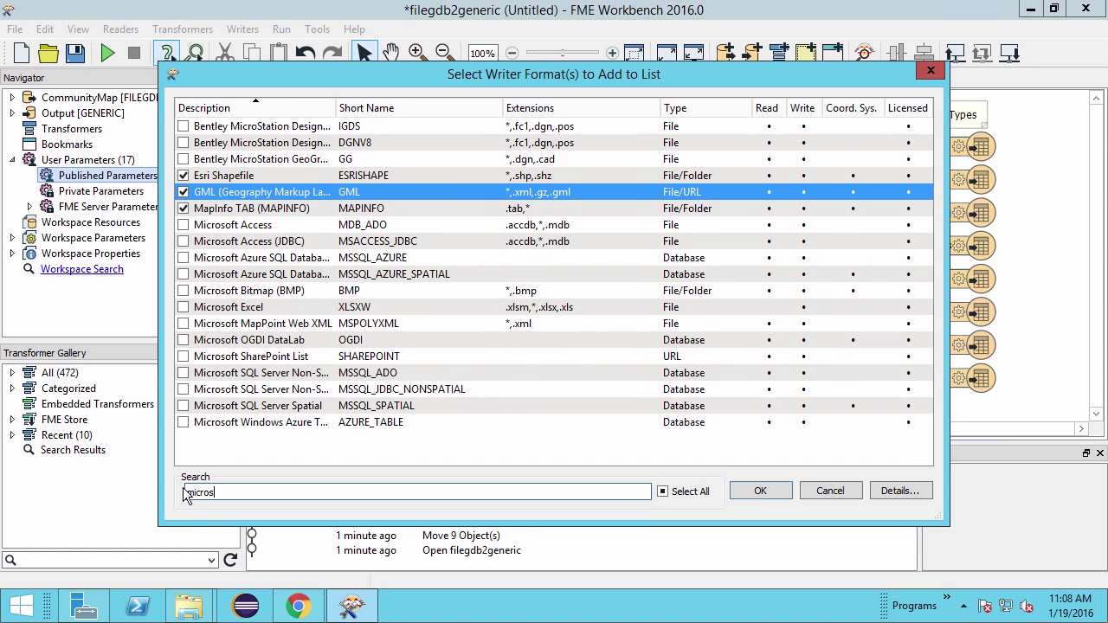
left_click(183, 143)
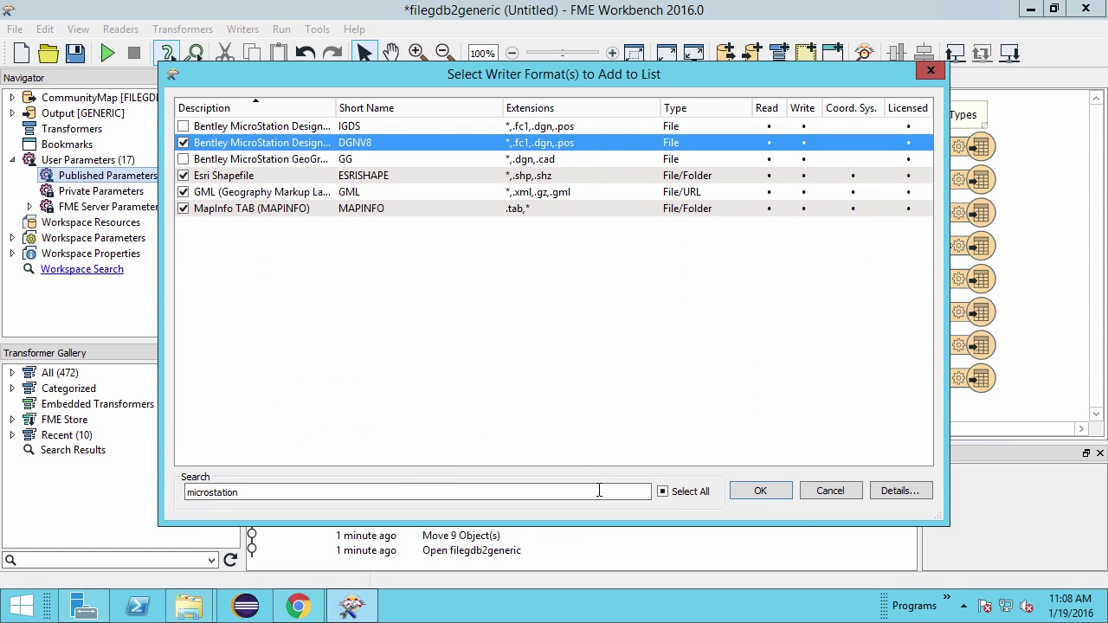
left_click(766, 491)
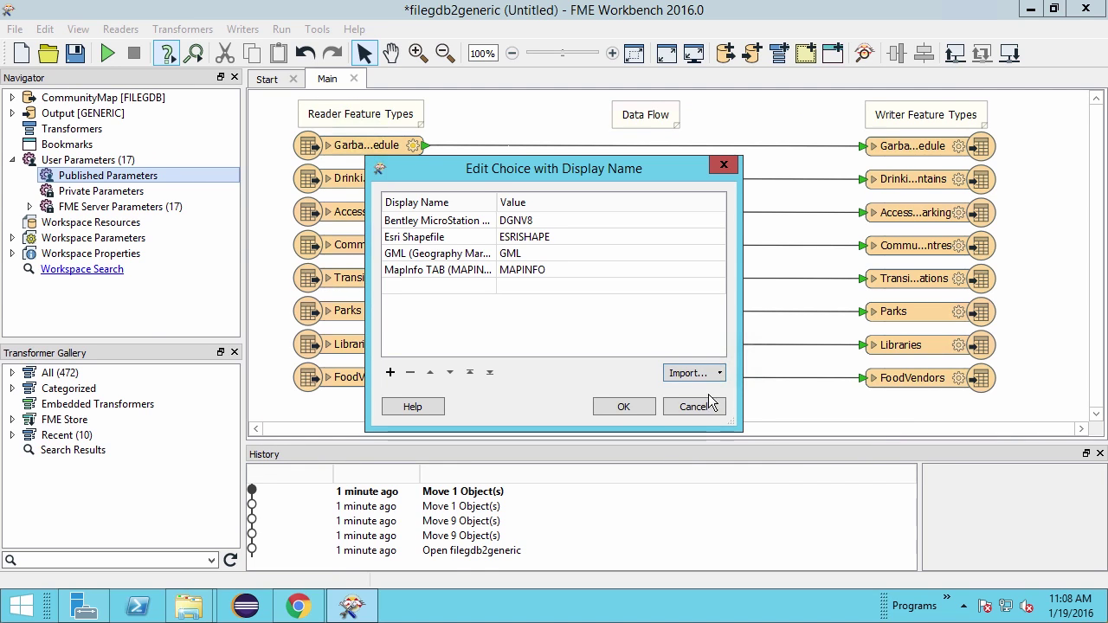
Step: Accept the four format choices and create OutputFormat with Esri Shapefile as its default
left_click(639, 404)
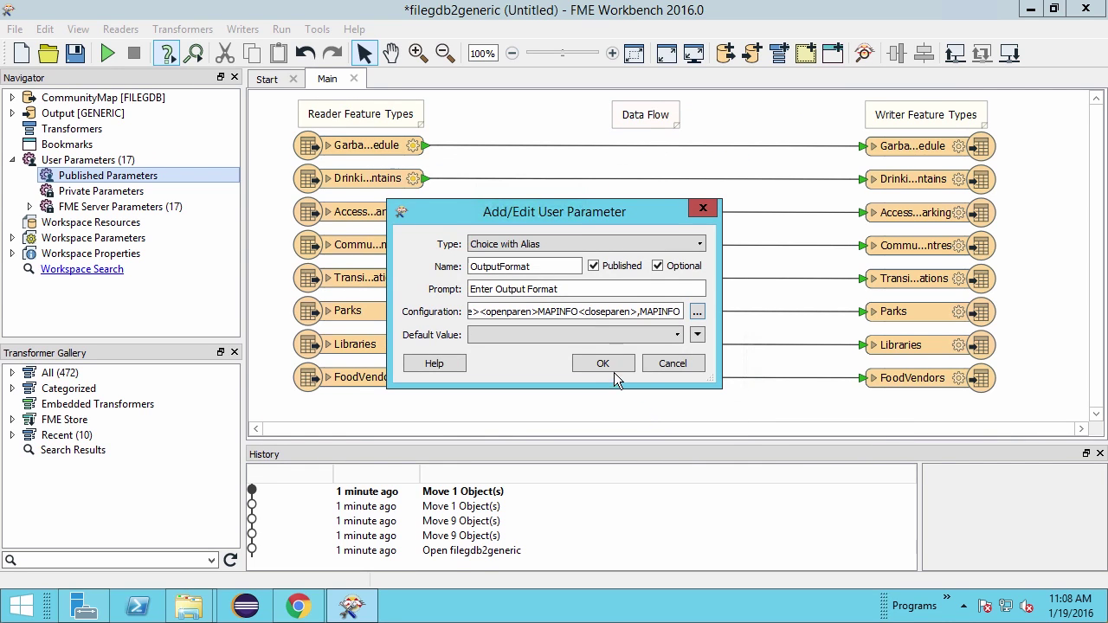
left_click(678, 337)
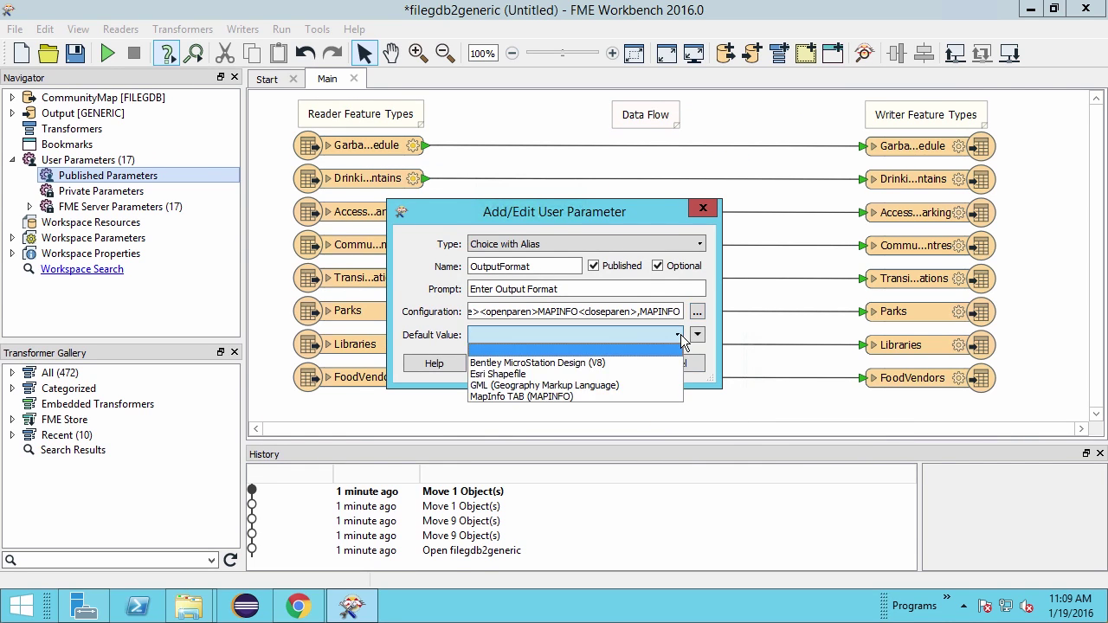
left_click(648, 374)
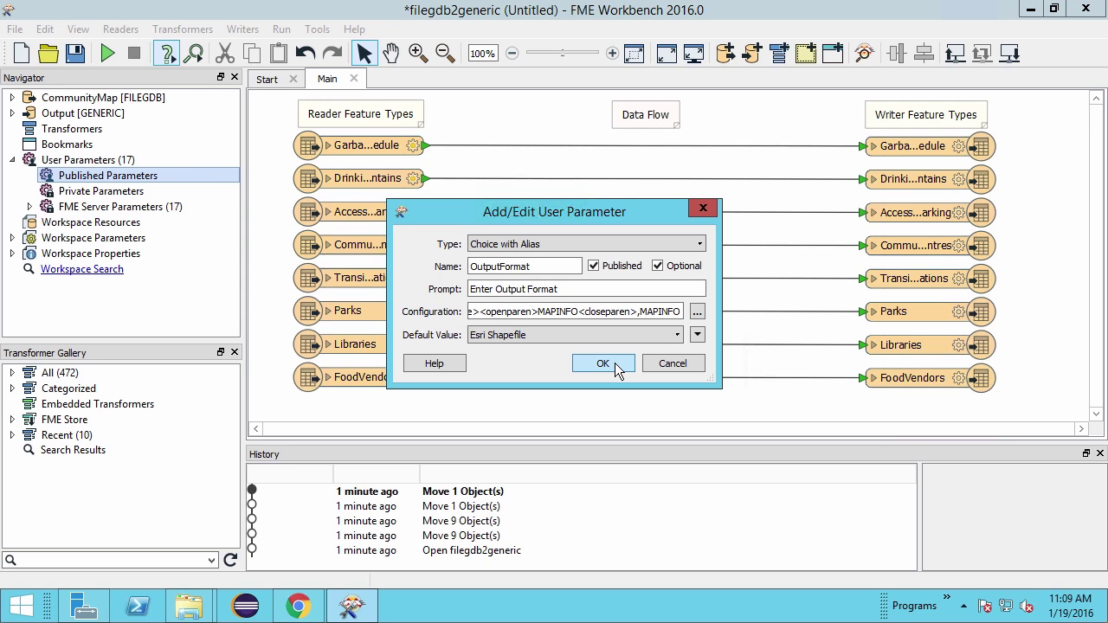
left_click(614, 363)
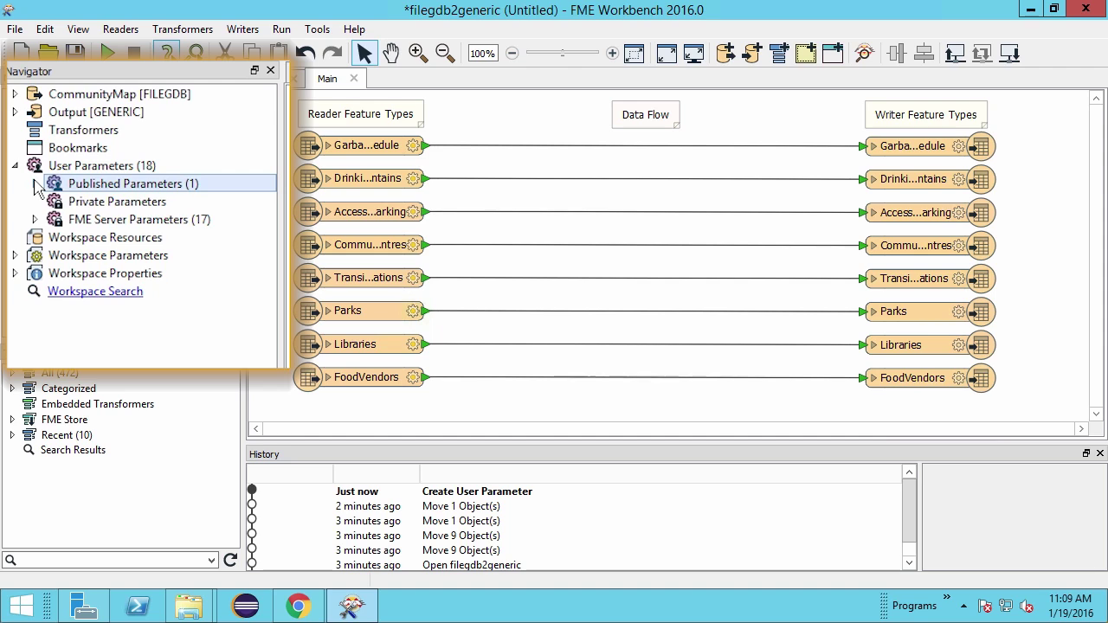
left_click(34, 183)
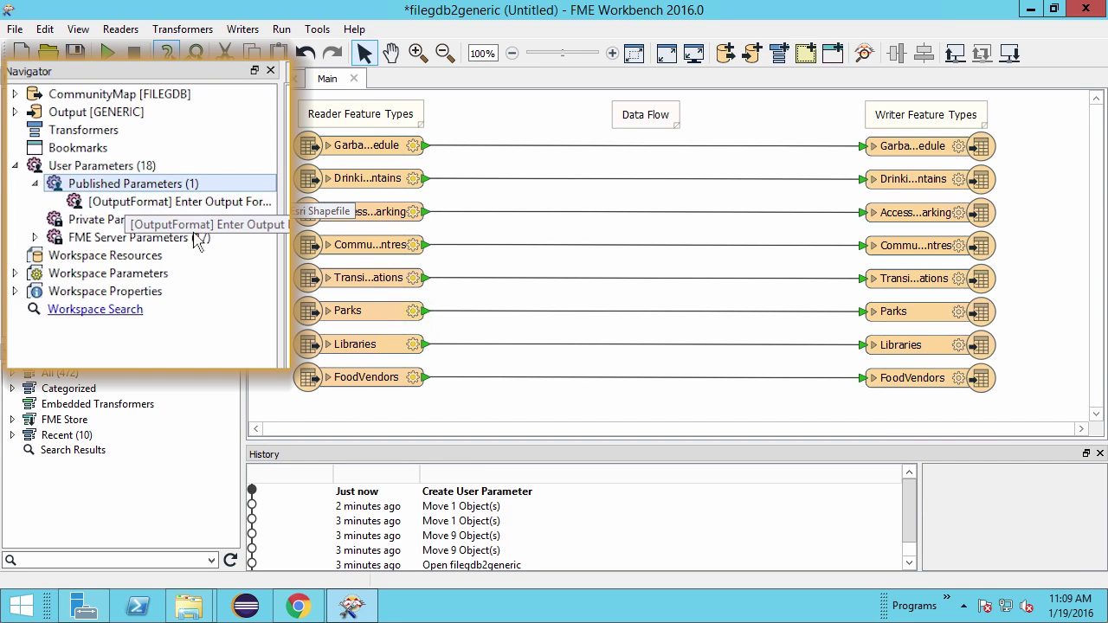
Step: Link the Output writer's Output Format setting to the OutputFormat user parameter
left_click(14, 112)
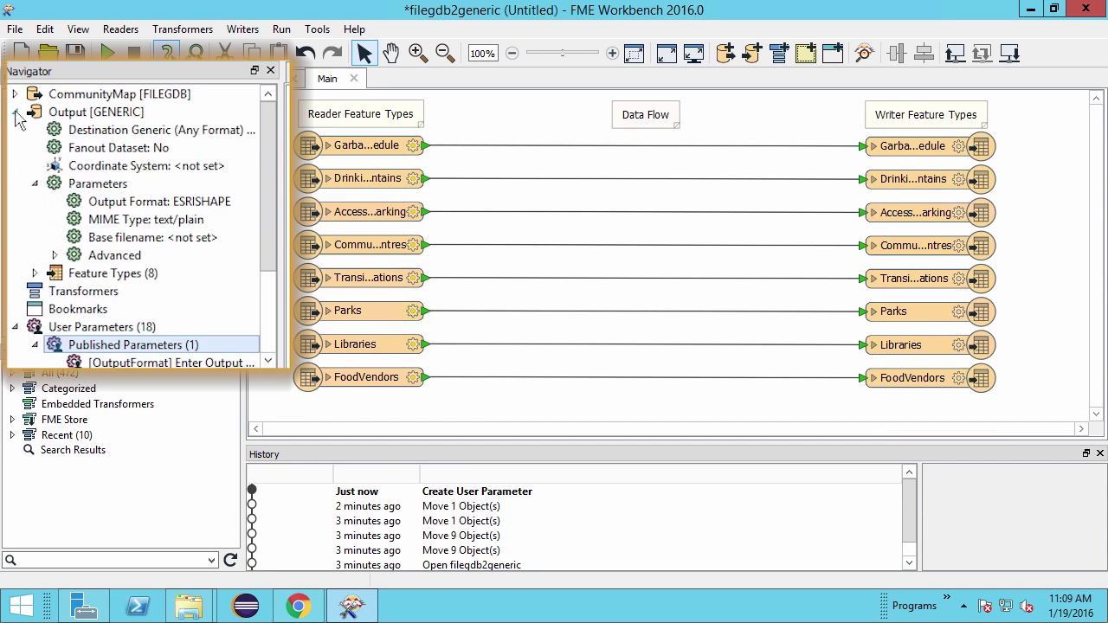
right_click(132, 209)
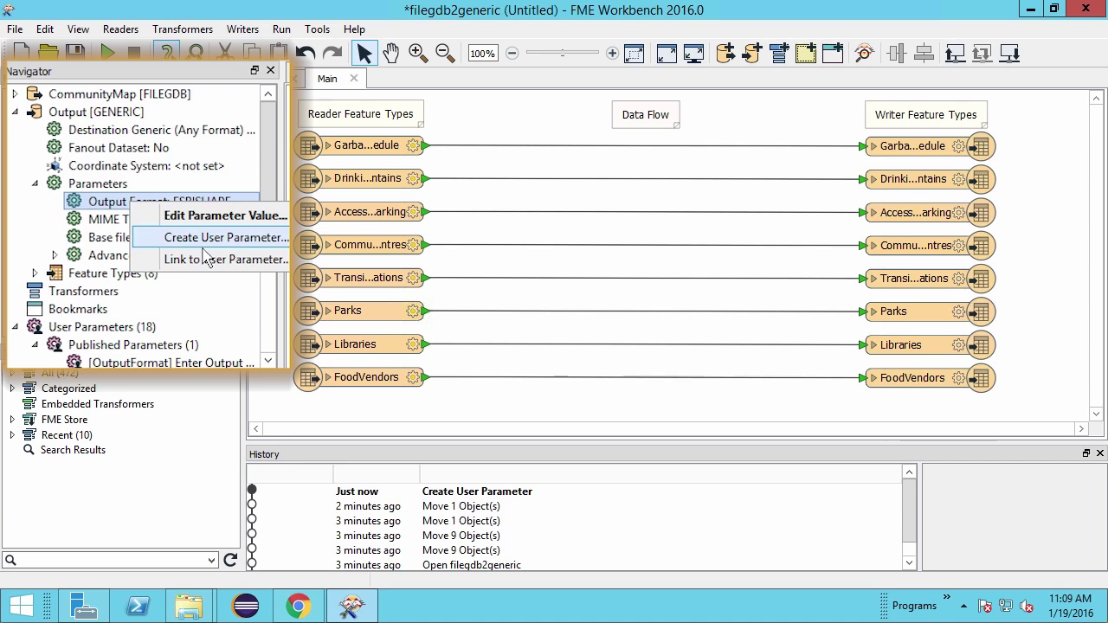
left_click(206, 260)
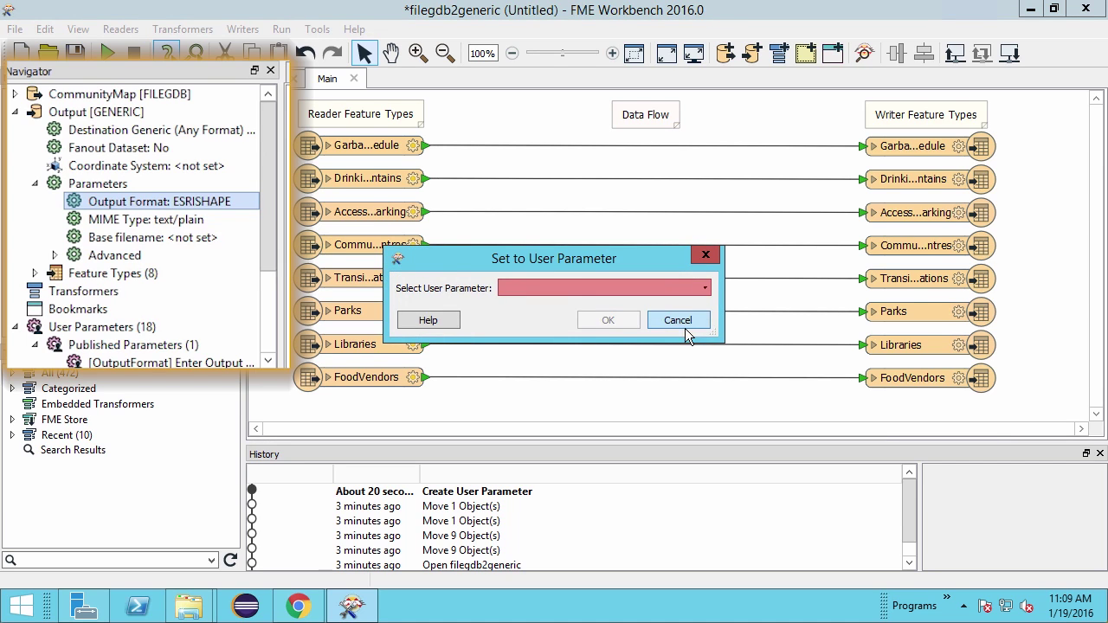
left_click(706, 288)
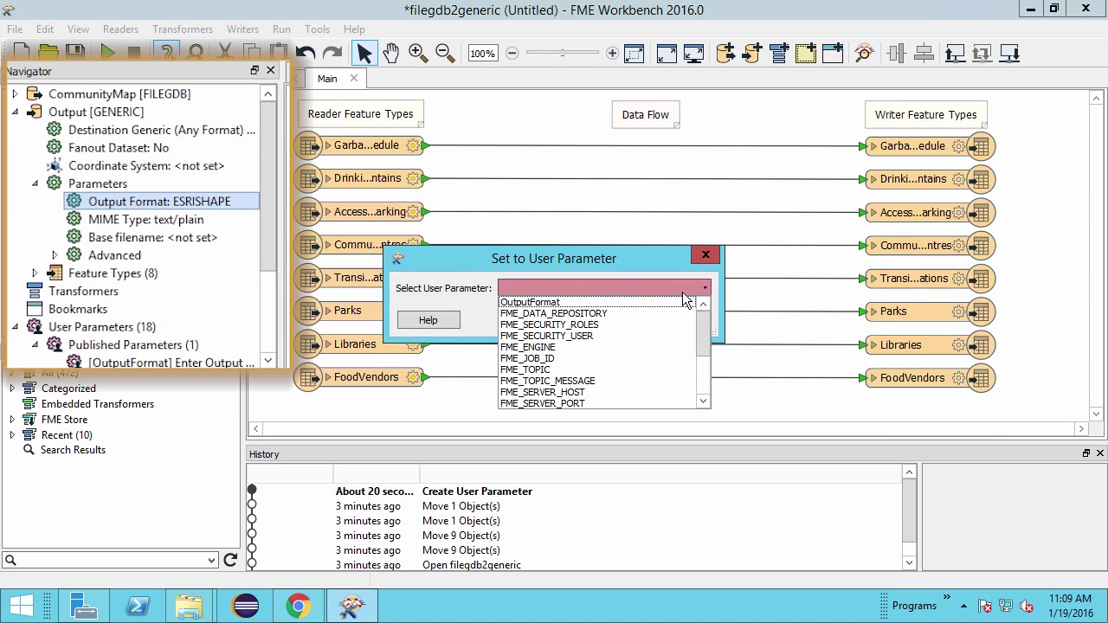
left_click(679, 305)
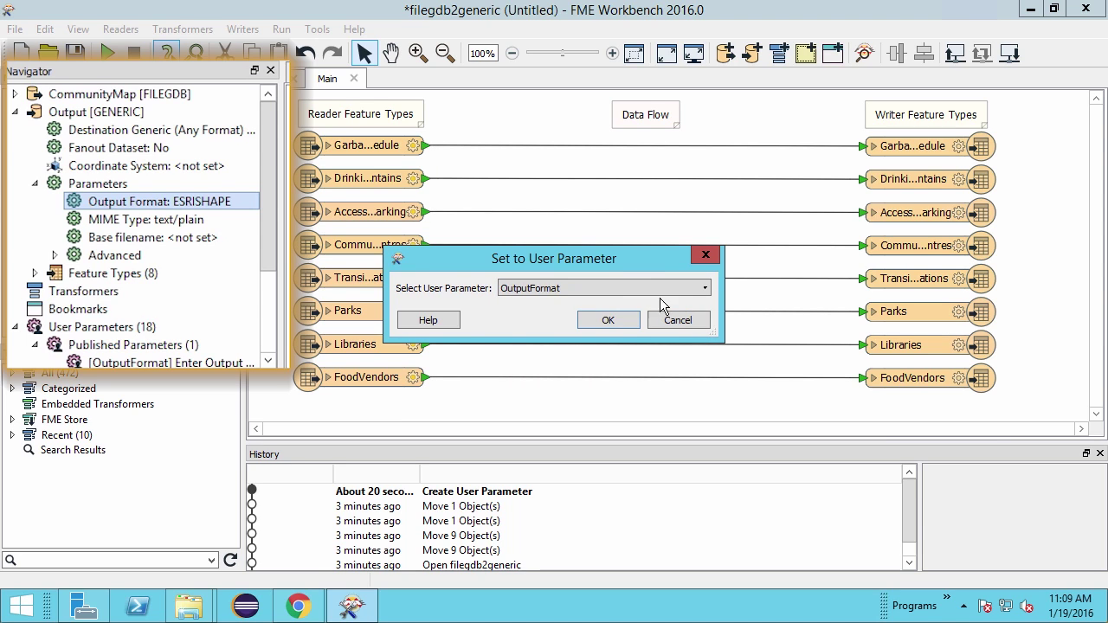
left_click(610, 320)
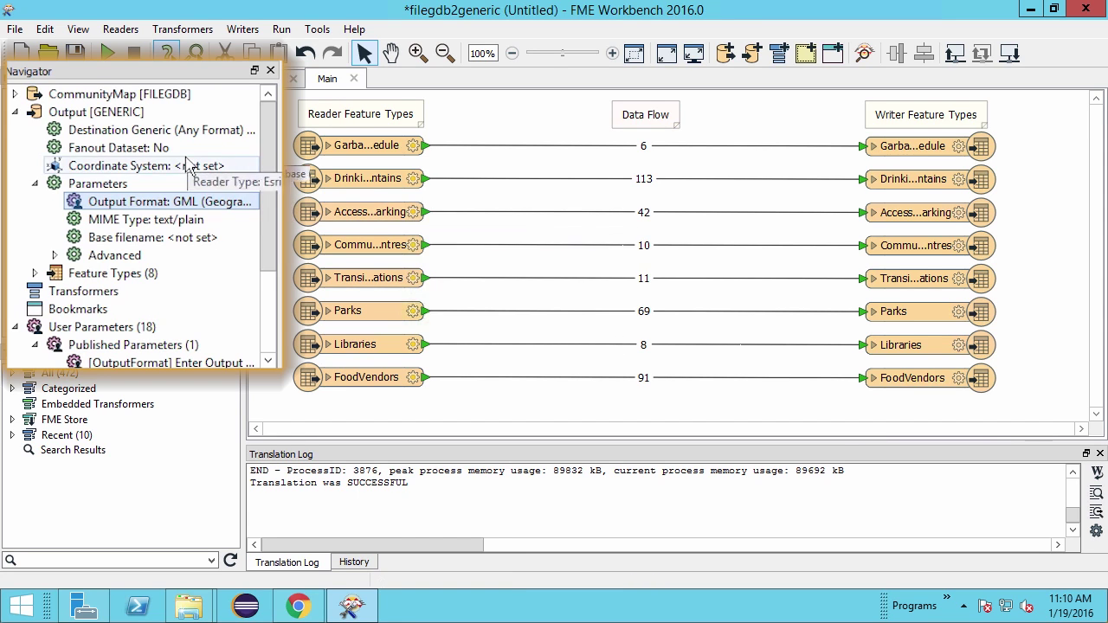
Step: Publish CommunityMap's Feature Types to Read, keeping all eight feature types listed
left_click(15, 94)
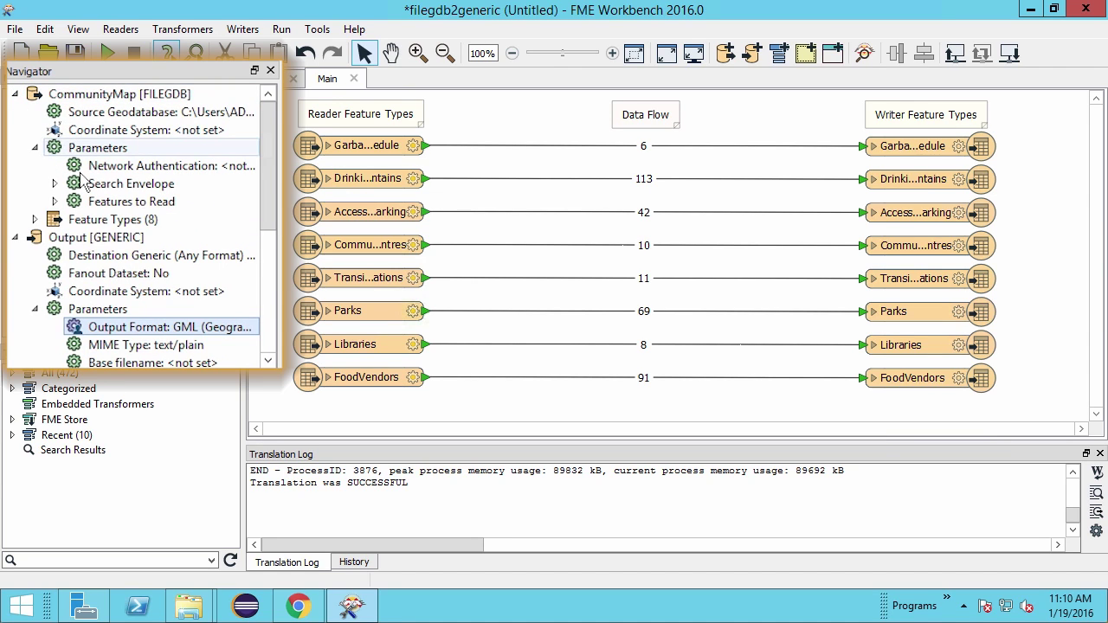
left_click(54, 201)
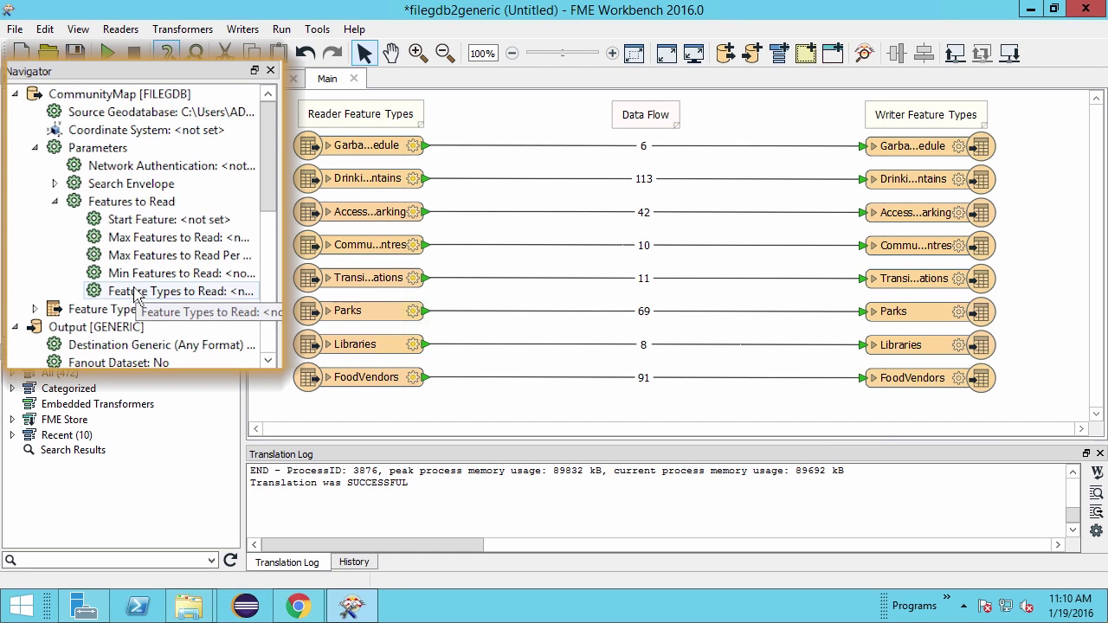
left_click(137, 293)
right_click(223, 299)
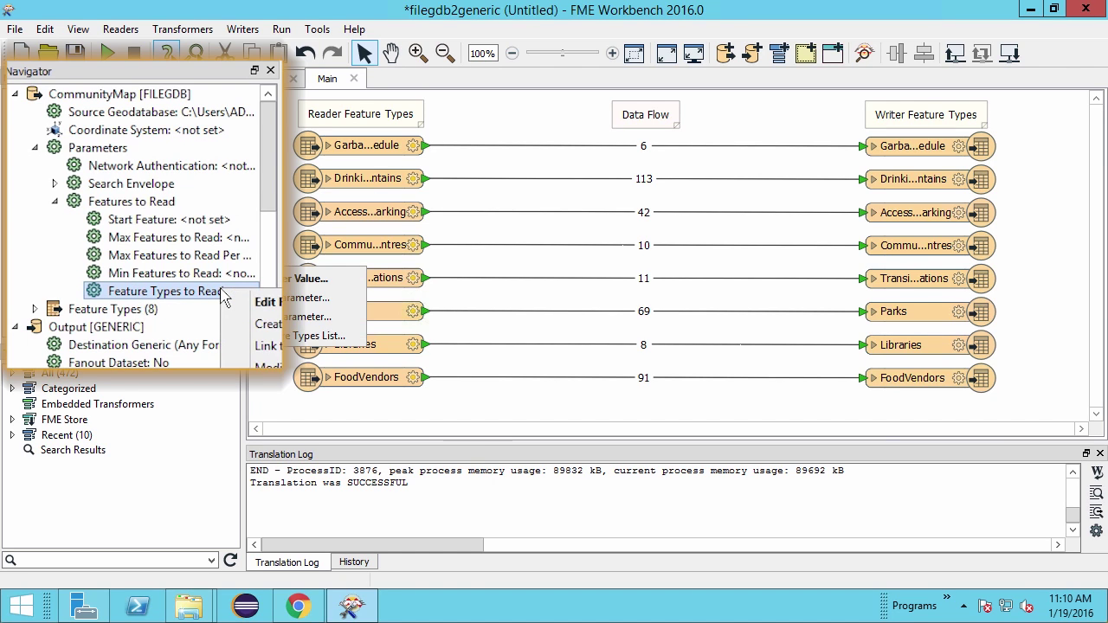
left_click(277, 367)
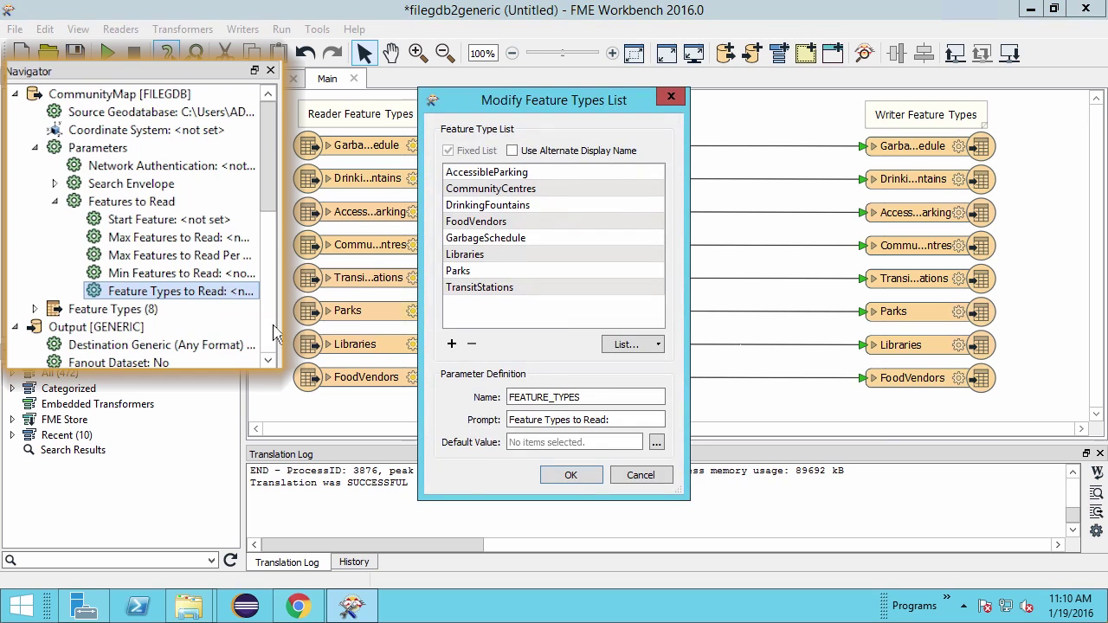
left_click(570, 478)
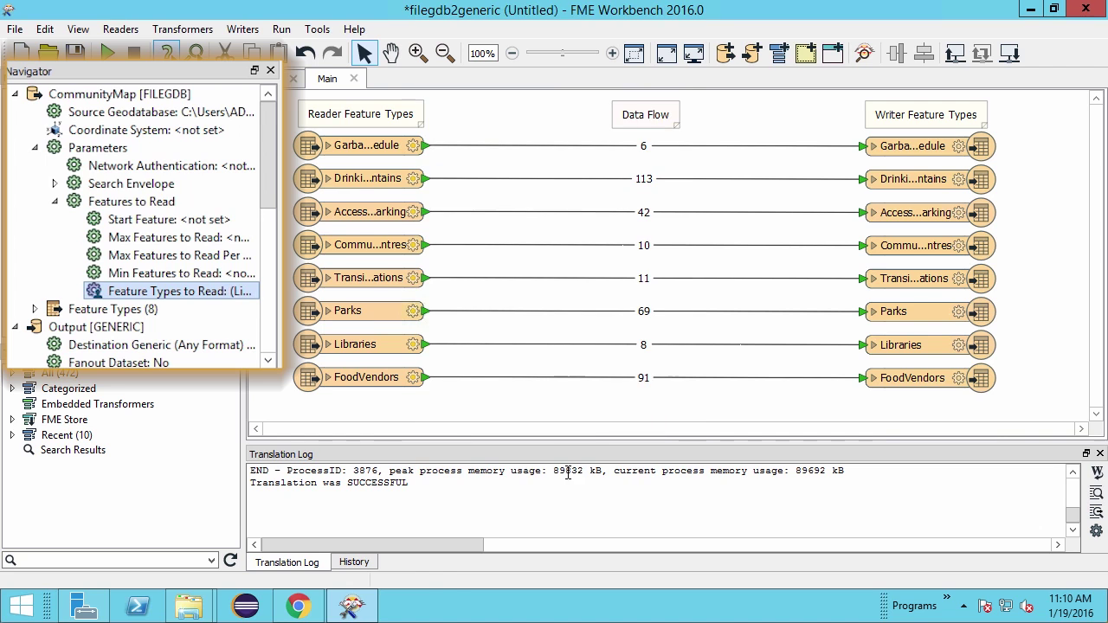
left_click_drag(273, 179, 272, 316)
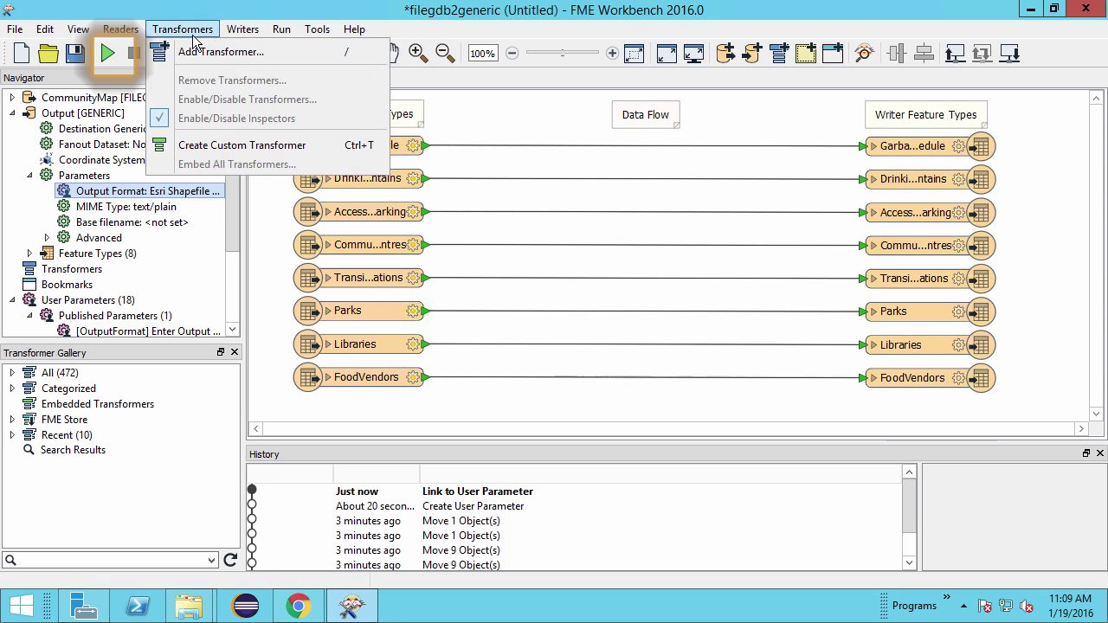
Step: Rerun the workspace, review the Feature Types and Output Format prompts, then cancel
left_click(110, 52)
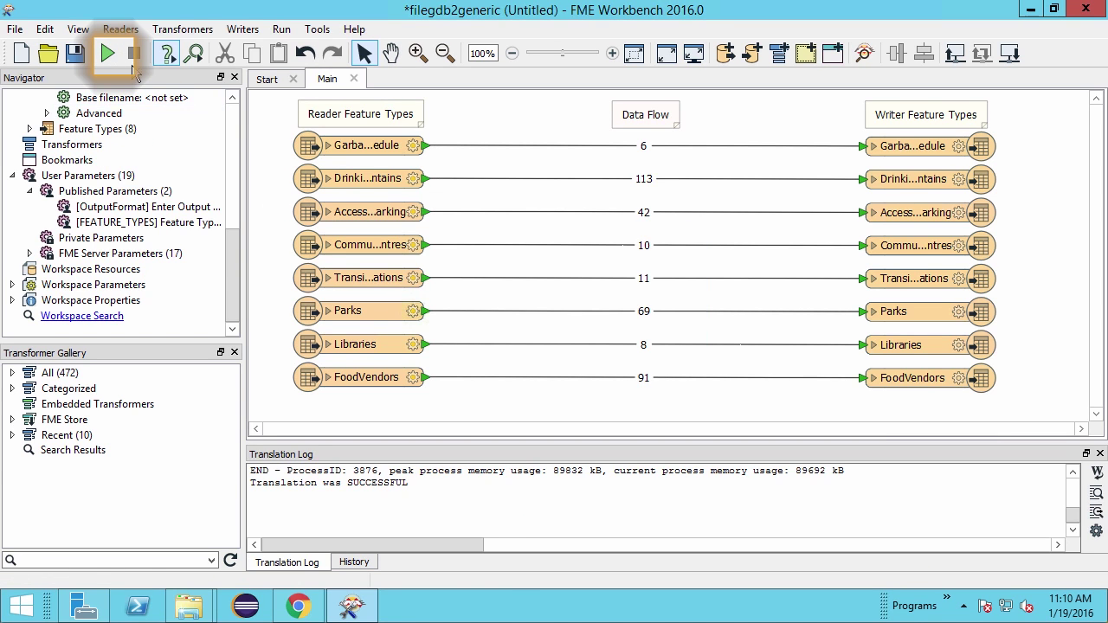
left_click(107, 53)
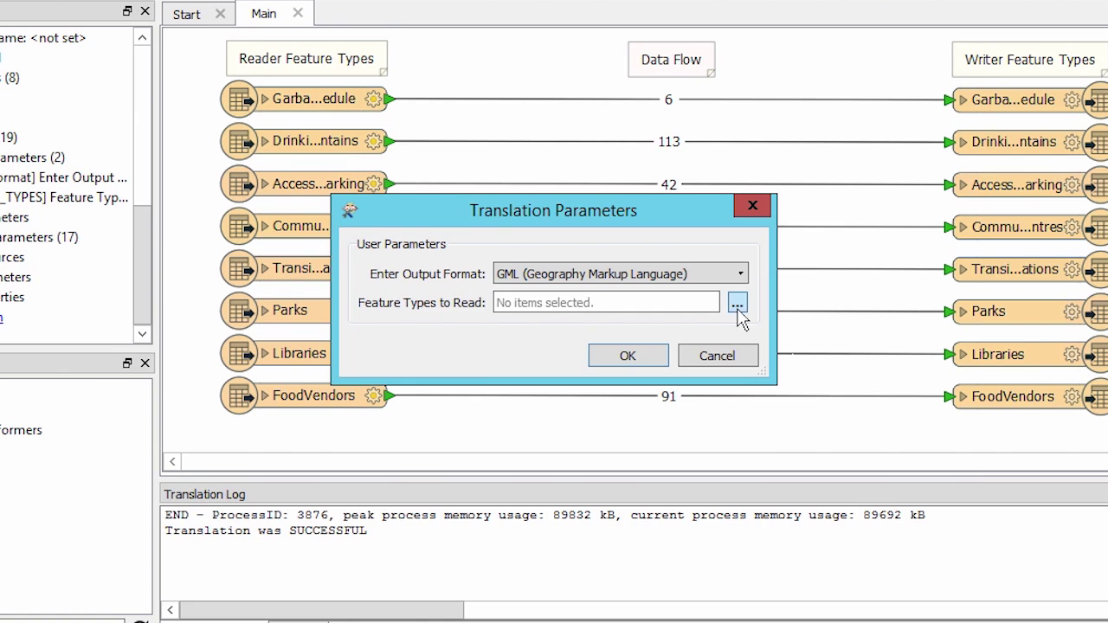
left_click(736, 302)
left_click(706, 424)
left_click(741, 273)
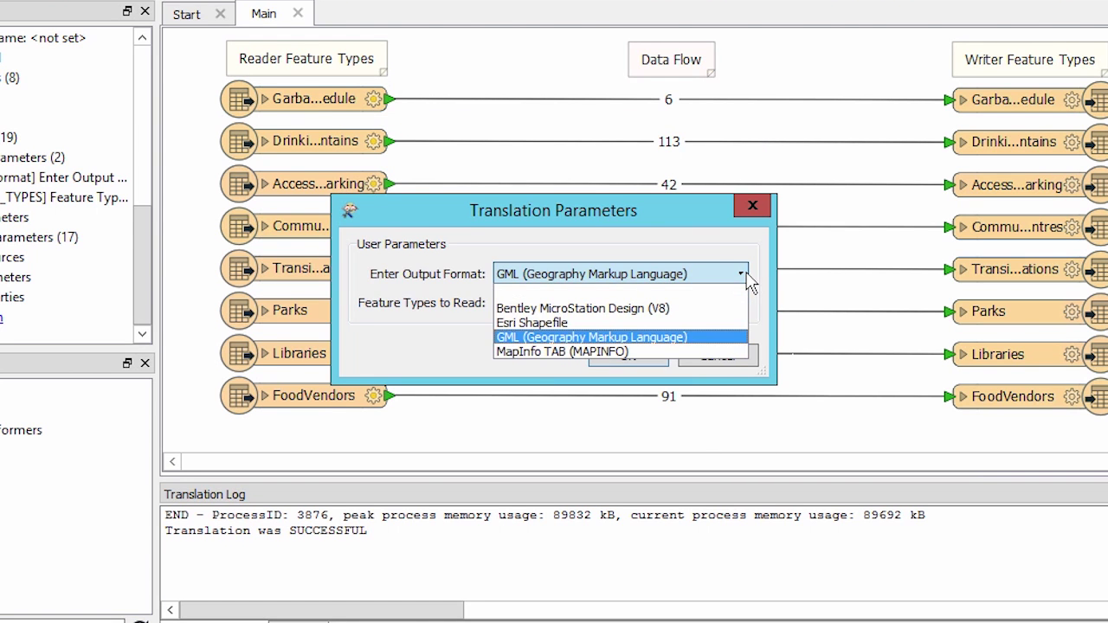
left_click(709, 249)
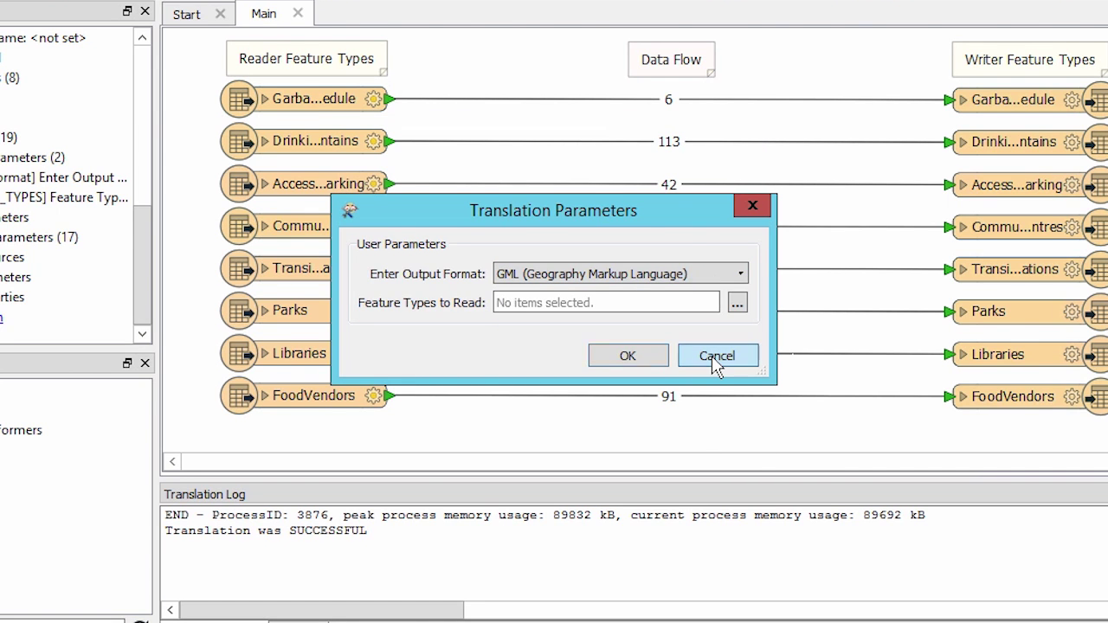
left_click(711, 356)
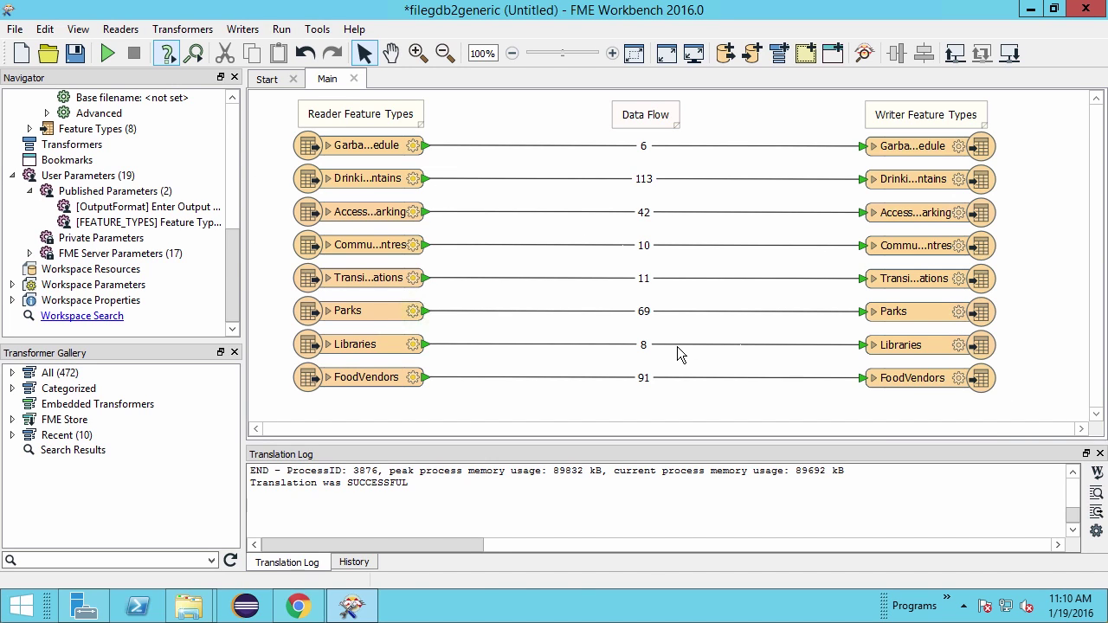
Step: Publish CommunityMapping.fmw to FME Server, overwriting the existing workspace with Data Download and Job Submitter
left_click(17, 31)
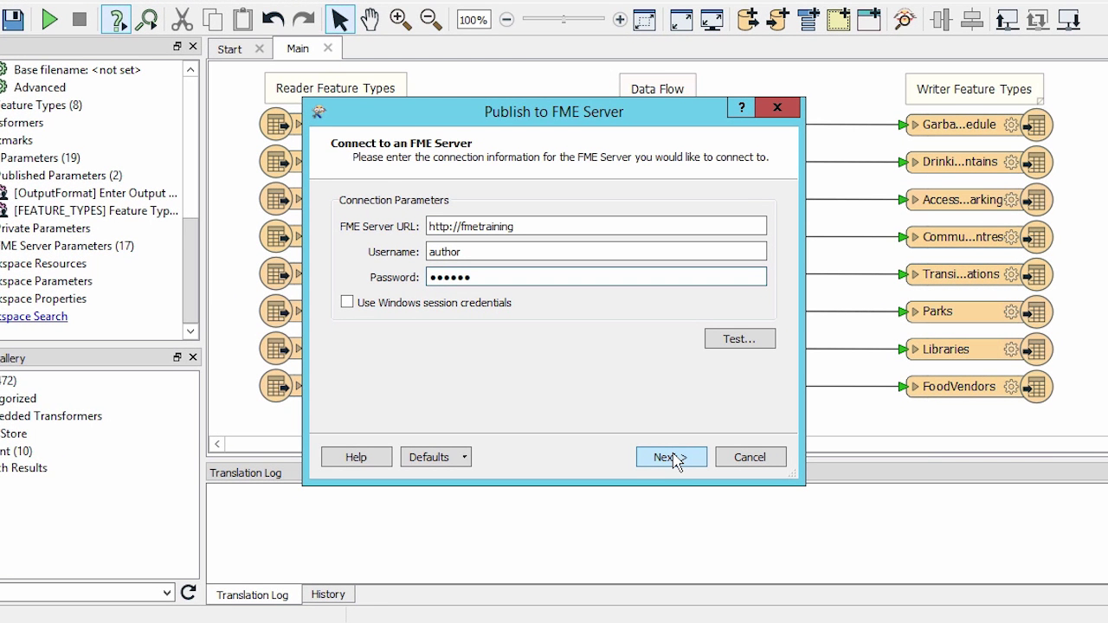
left_click(672, 457)
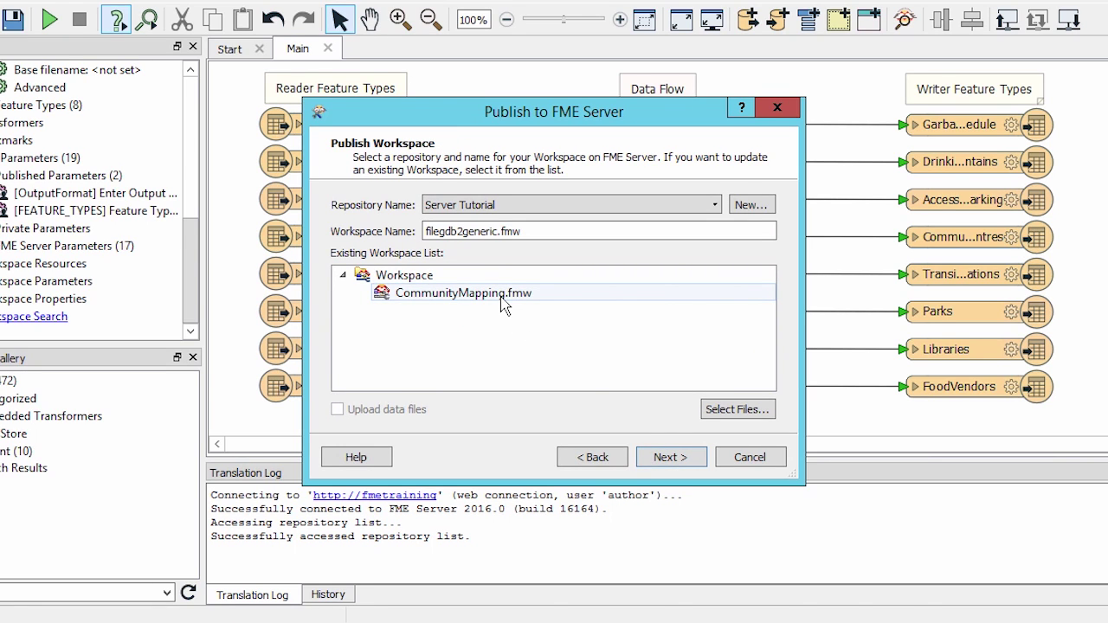
left_click(503, 295)
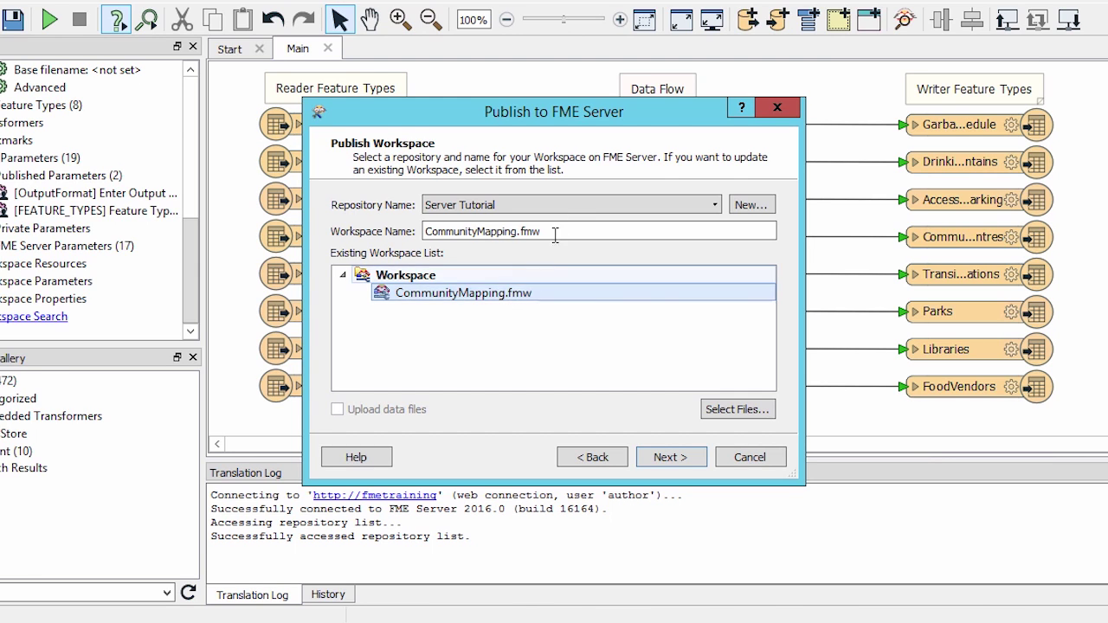
left_click(677, 465)
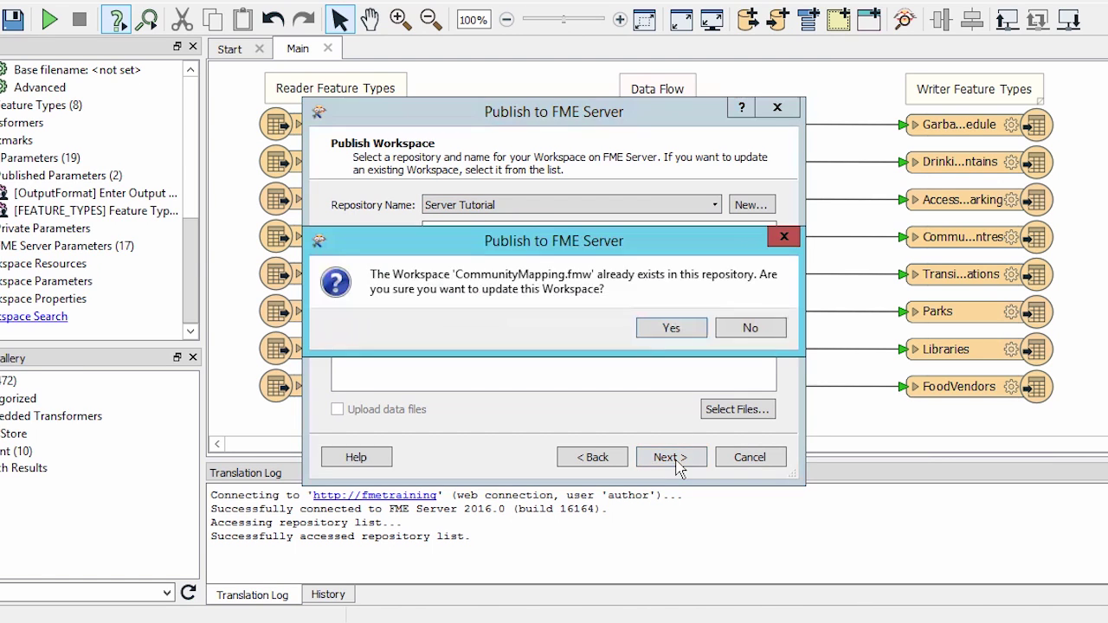
left_click(674, 330)
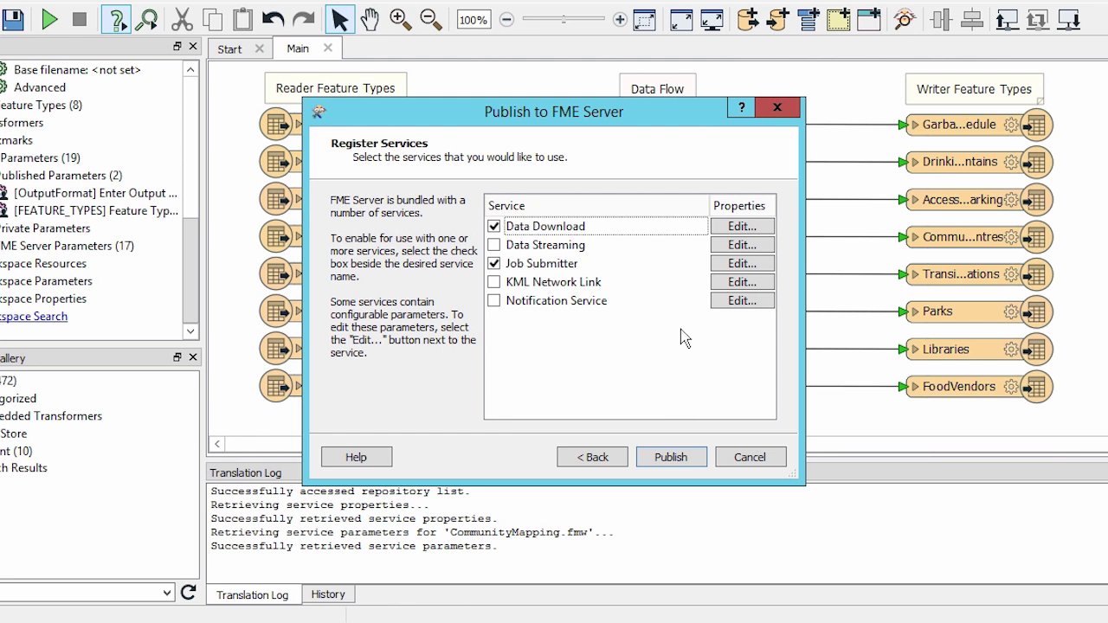
left_click(676, 459)
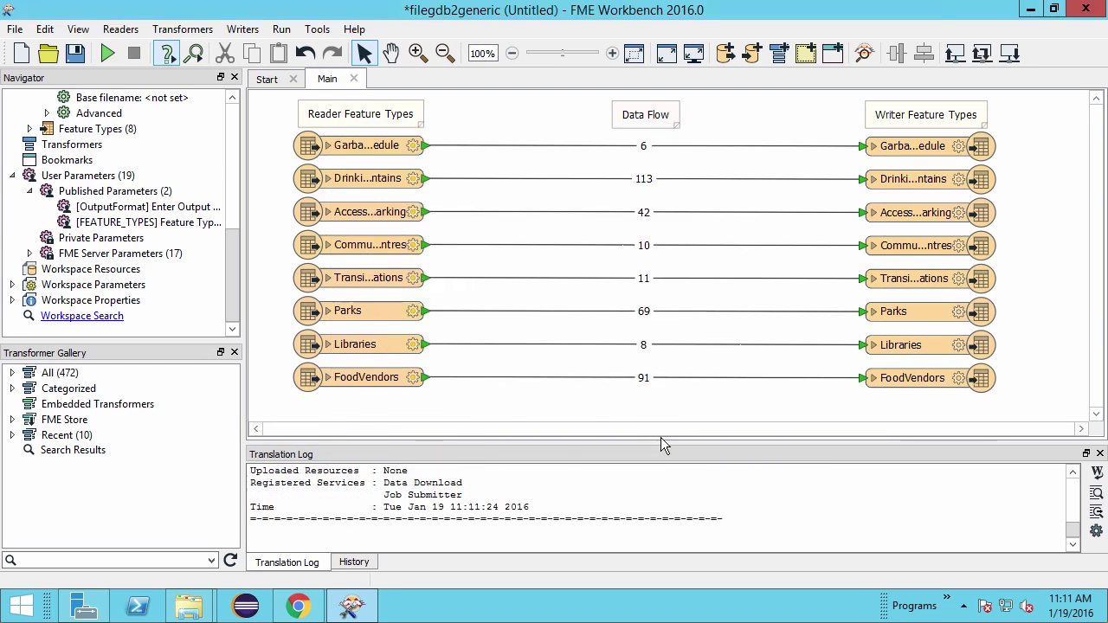
left_click_drag(660, 437, 667, 310)
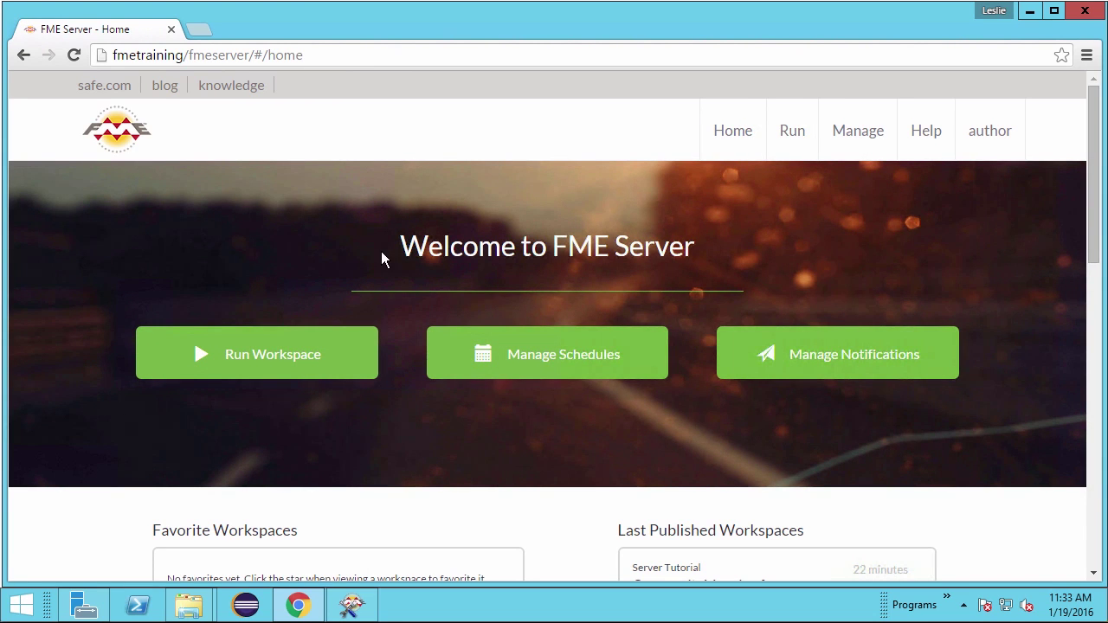
Step: In the Run Workspace form, set Output Format to MapInfo TAB
left_click(305, 351)
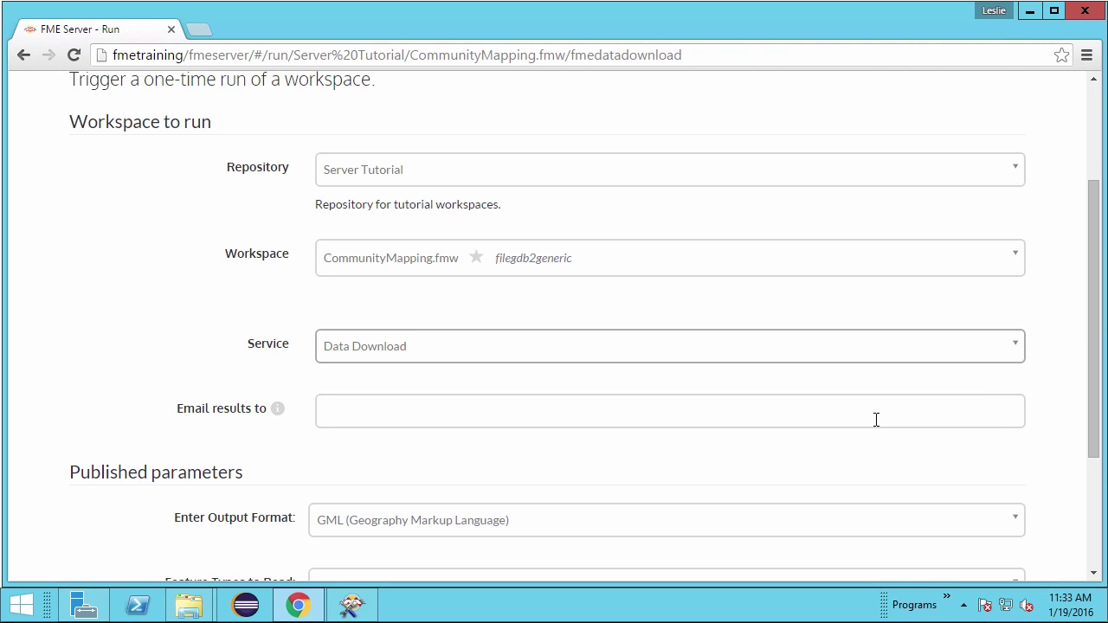
scroll(875, 419, "down", 3)
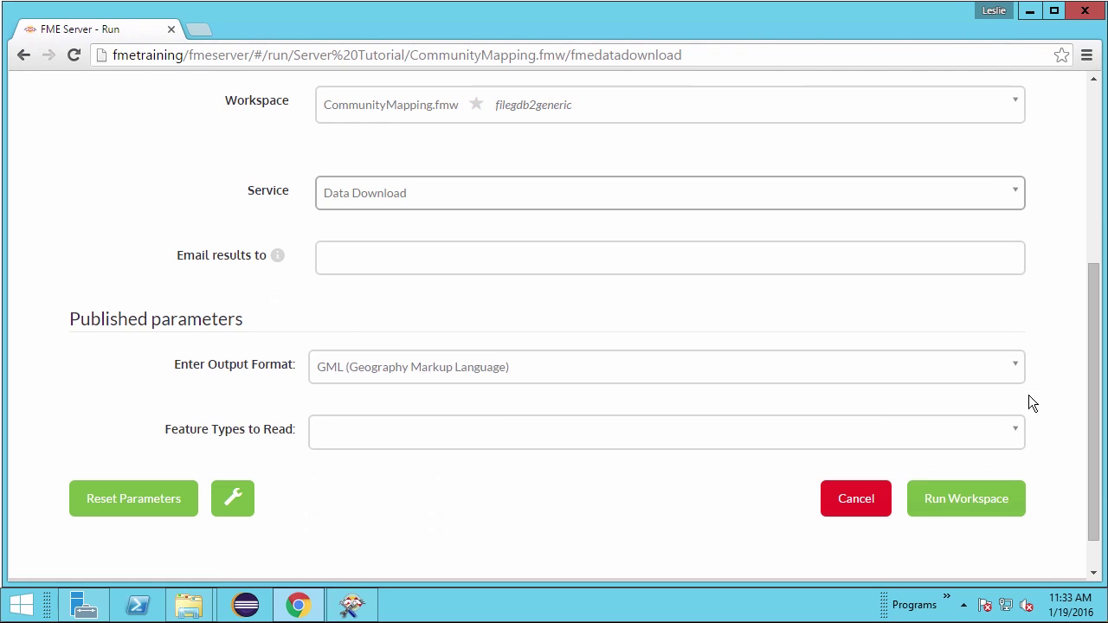
left_click(1018, 370)
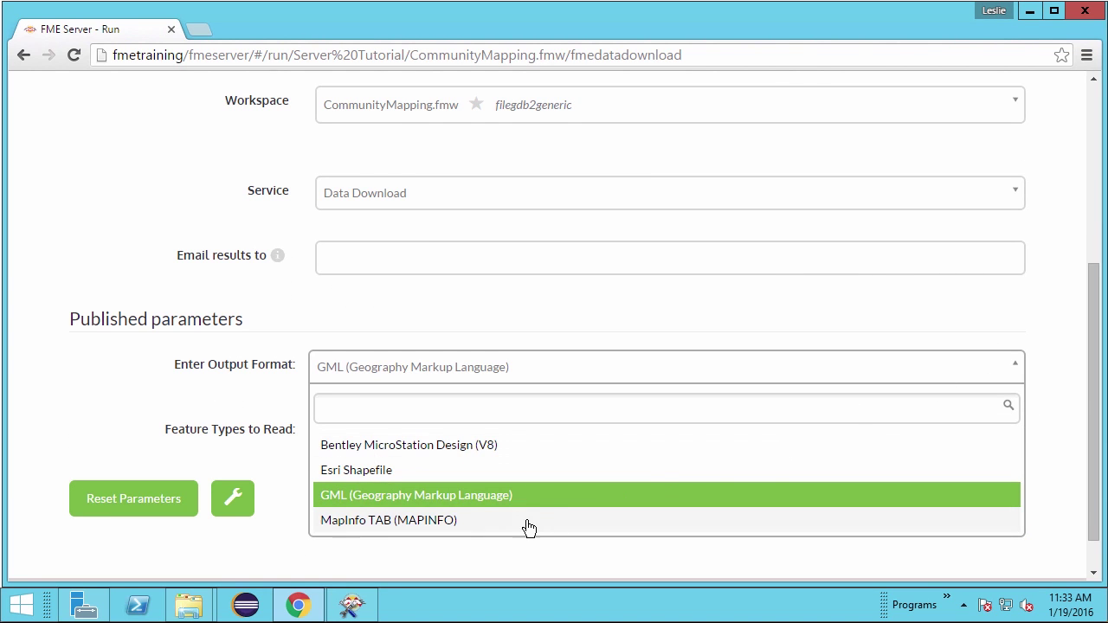
left_click(488, 522)
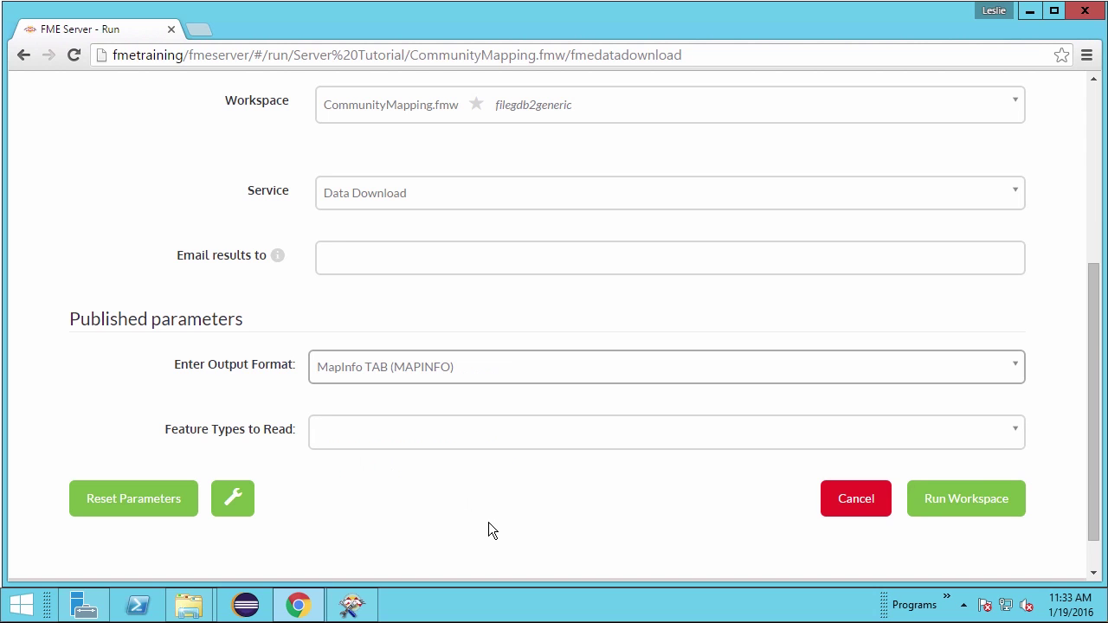
Step: Select CommunityCentres, AccessibleParking and Parks as the feature types to read
left_click(1013, 435)
left_click(733, 476)
left_click(1009, 391)
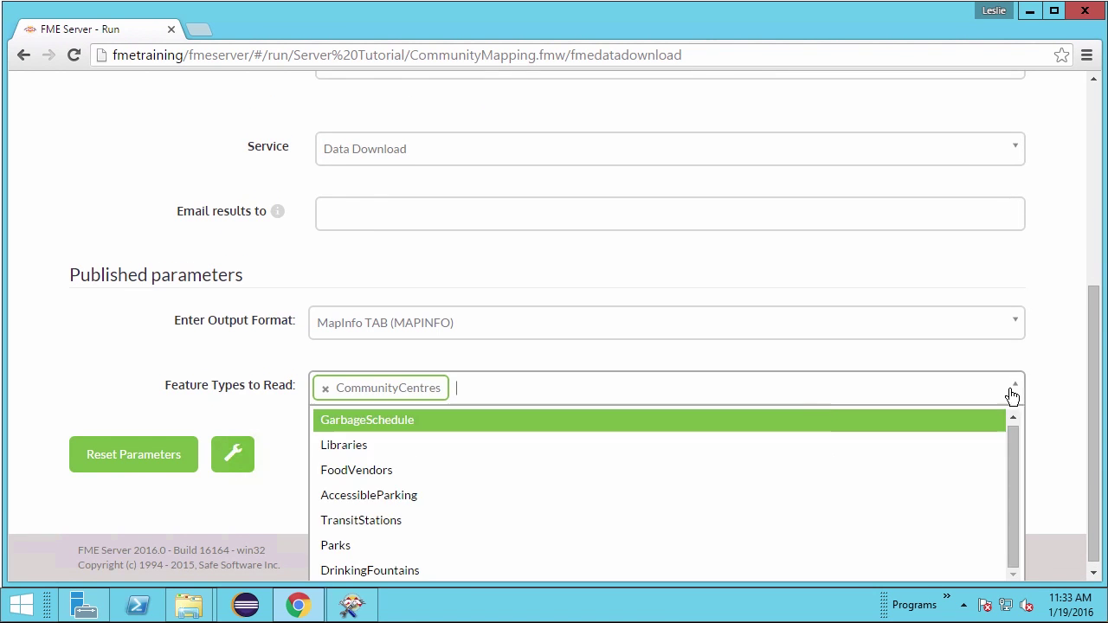
left_click(577, 499)
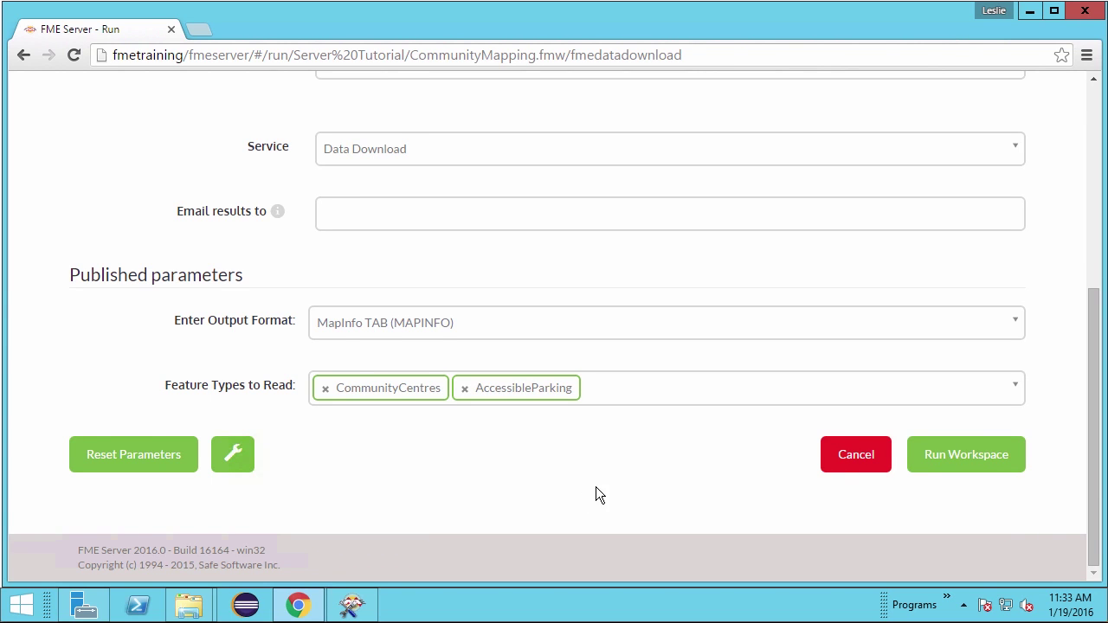
left_click(1004, 391)
left_click(450, 524)
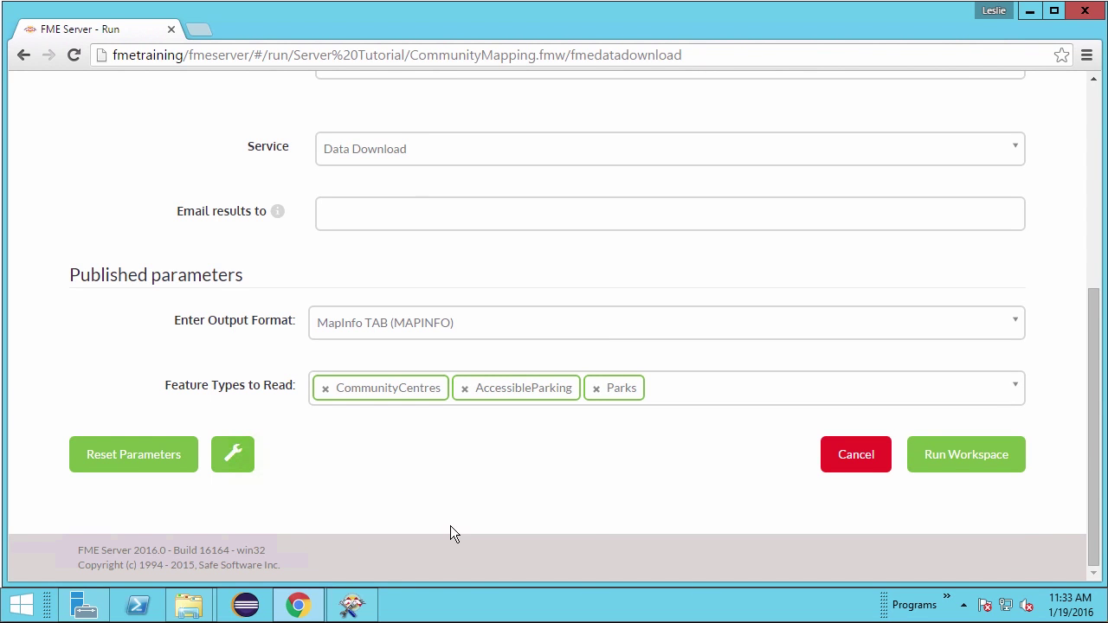
Step: Run the workspace, then download and open the resulting zip
left_click(958, 455)
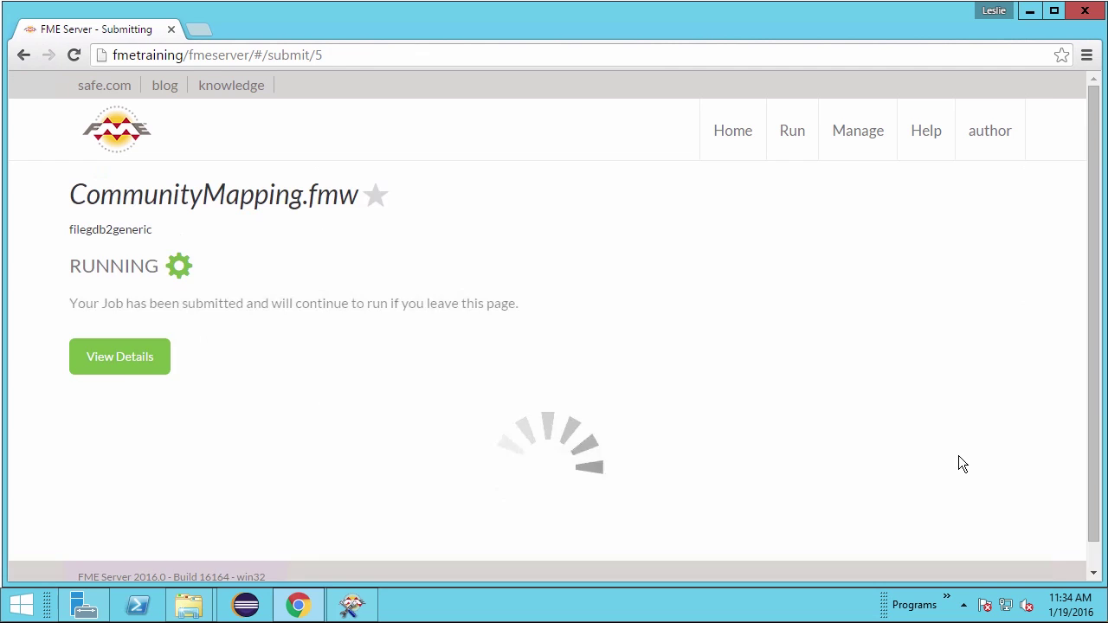
left_click(623, 393)
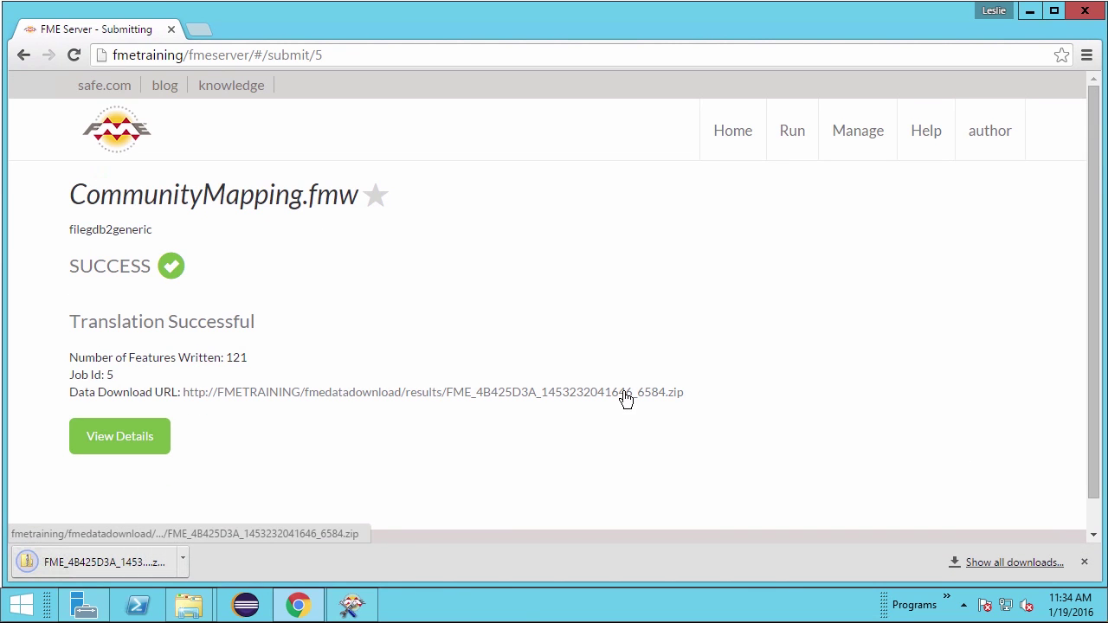
left_click(121, 563)
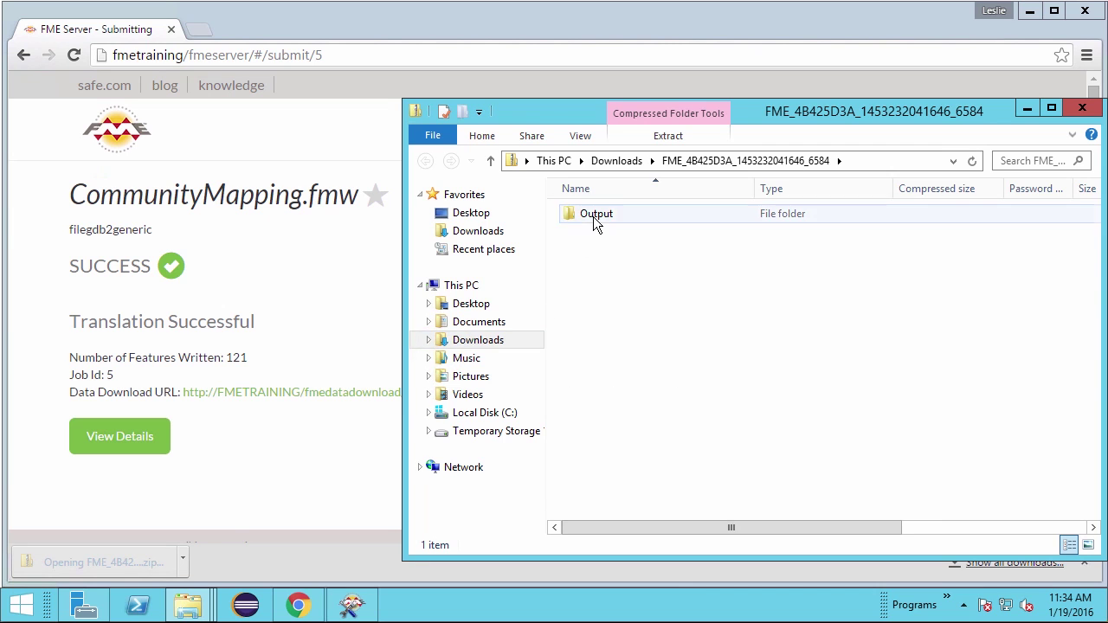
Step: Open the zip's Output folder to view its 12 MapInfo TAB files
double_click(593, 215)
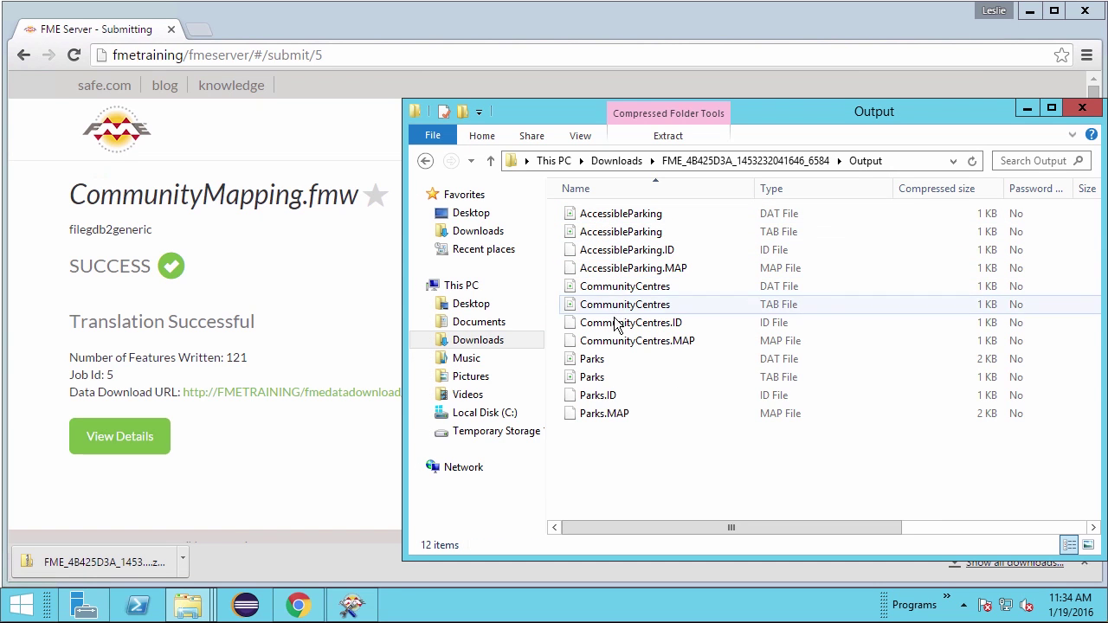